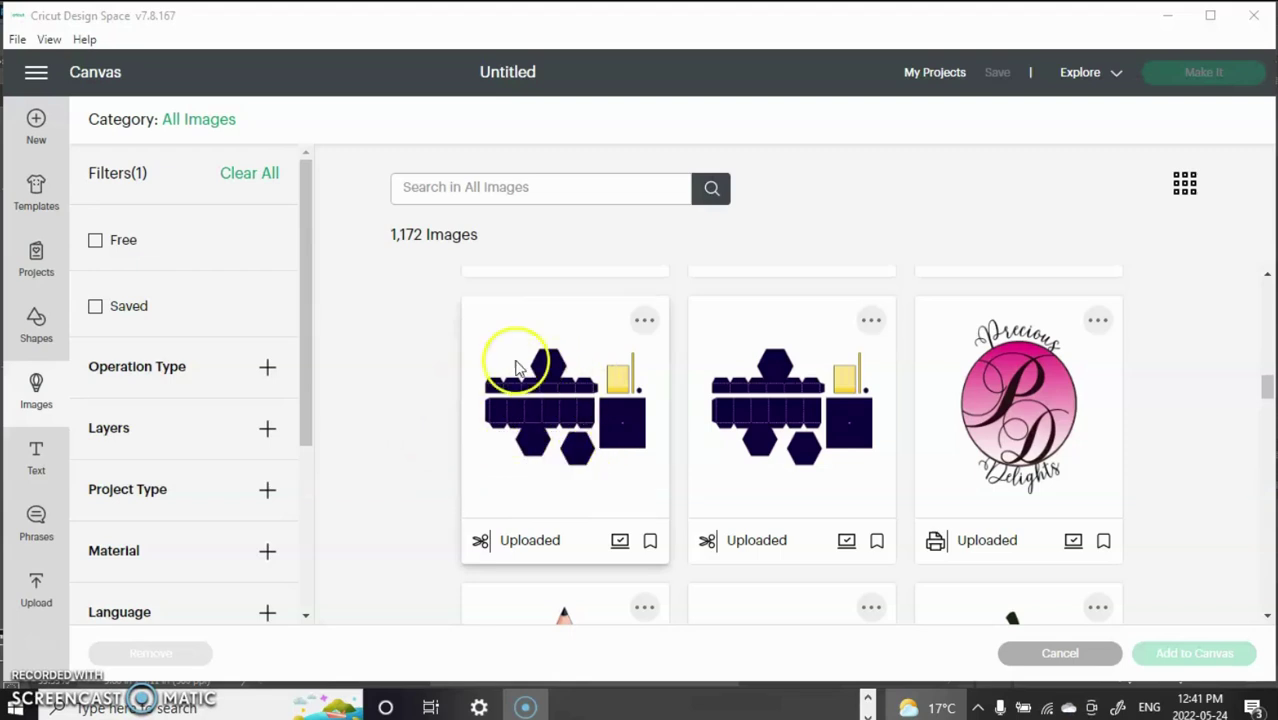
- Add the first uploaded graduation-cap box template to the canvas at 14.336 by 9.507 inches
left_click(560, 428)
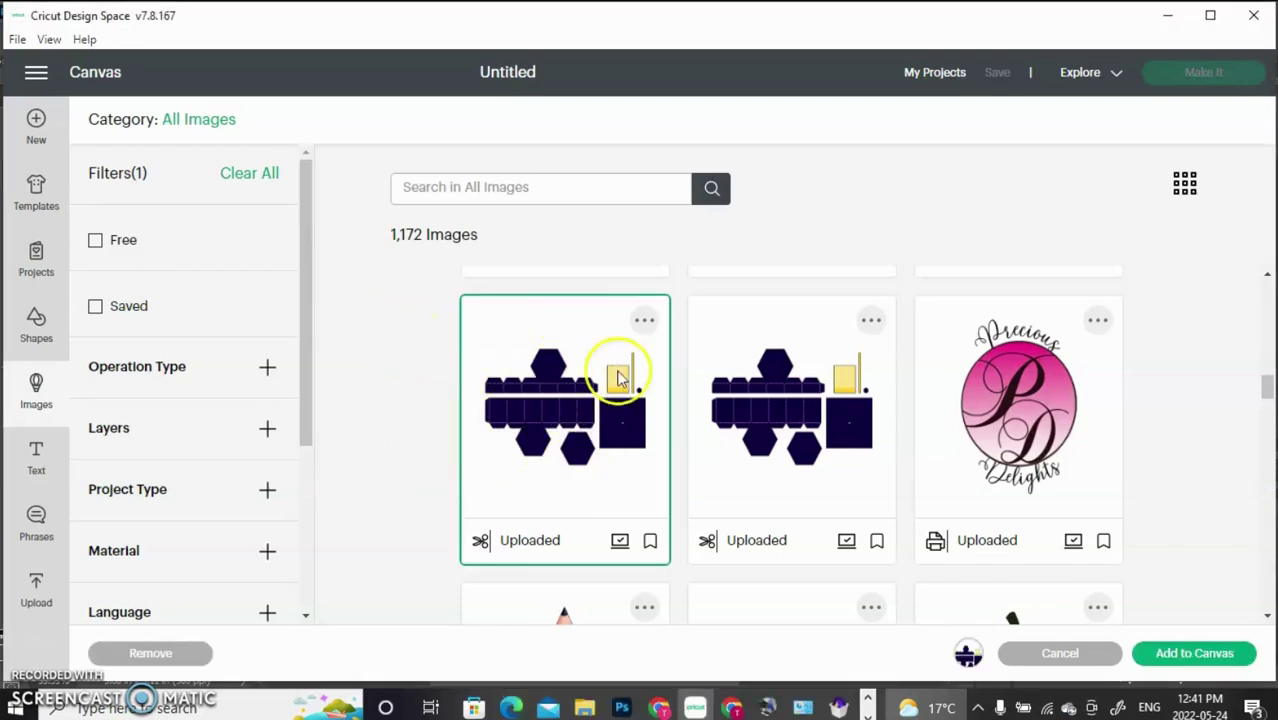
left_click(1200, 654)
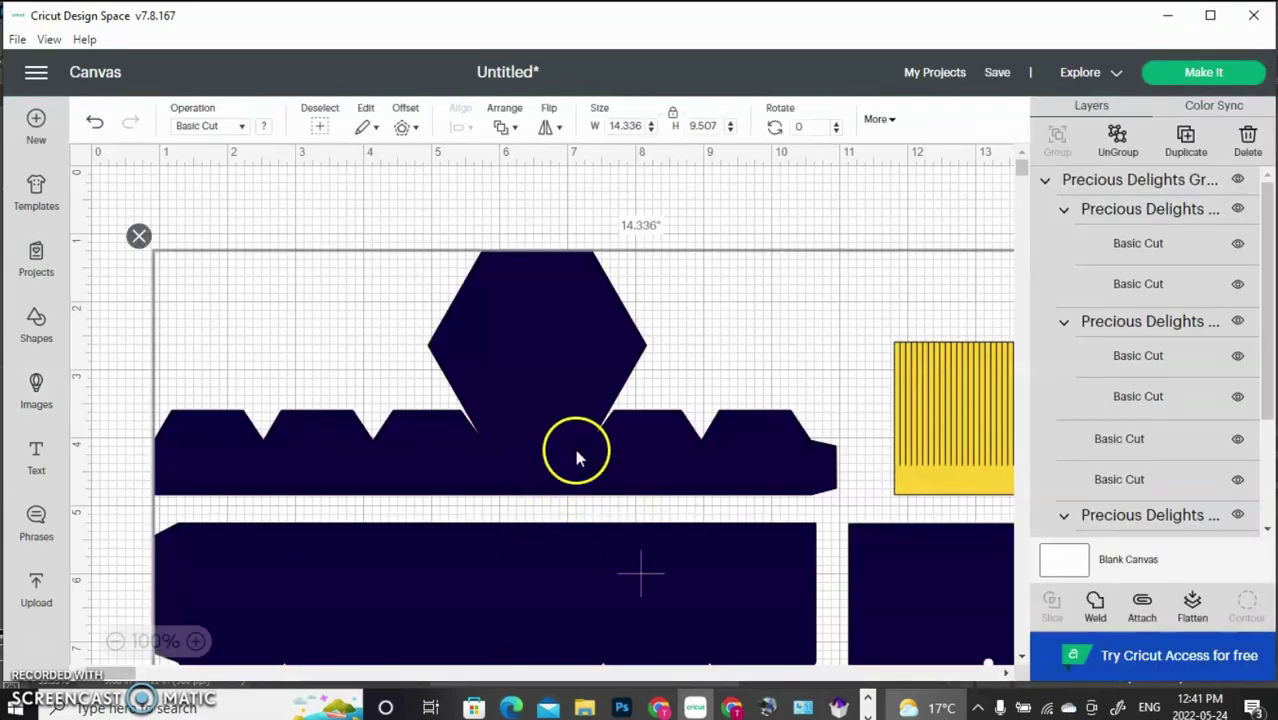
- Ungroup the template and move the yellow striped piece onto the hexagon
left_click_drag(542, 414, 505, 368)
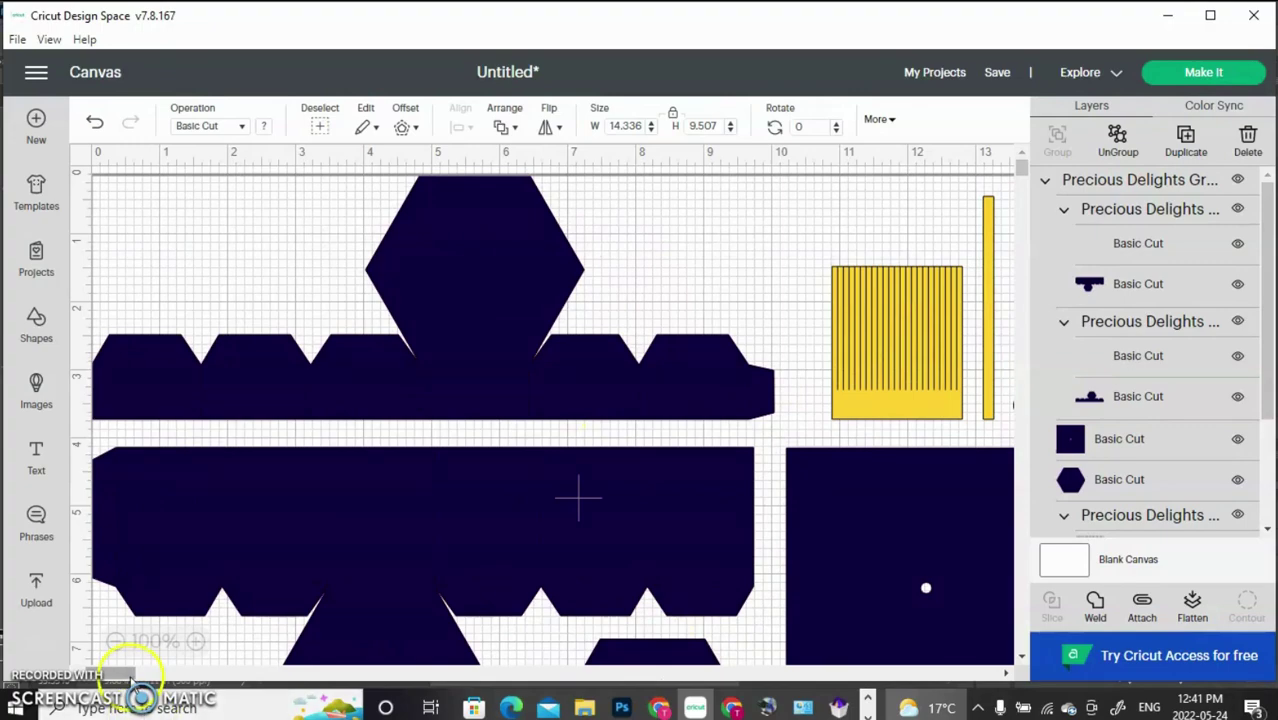
scroll(133, 676, "right", 5)
scroll(133, 676, "left", 2)
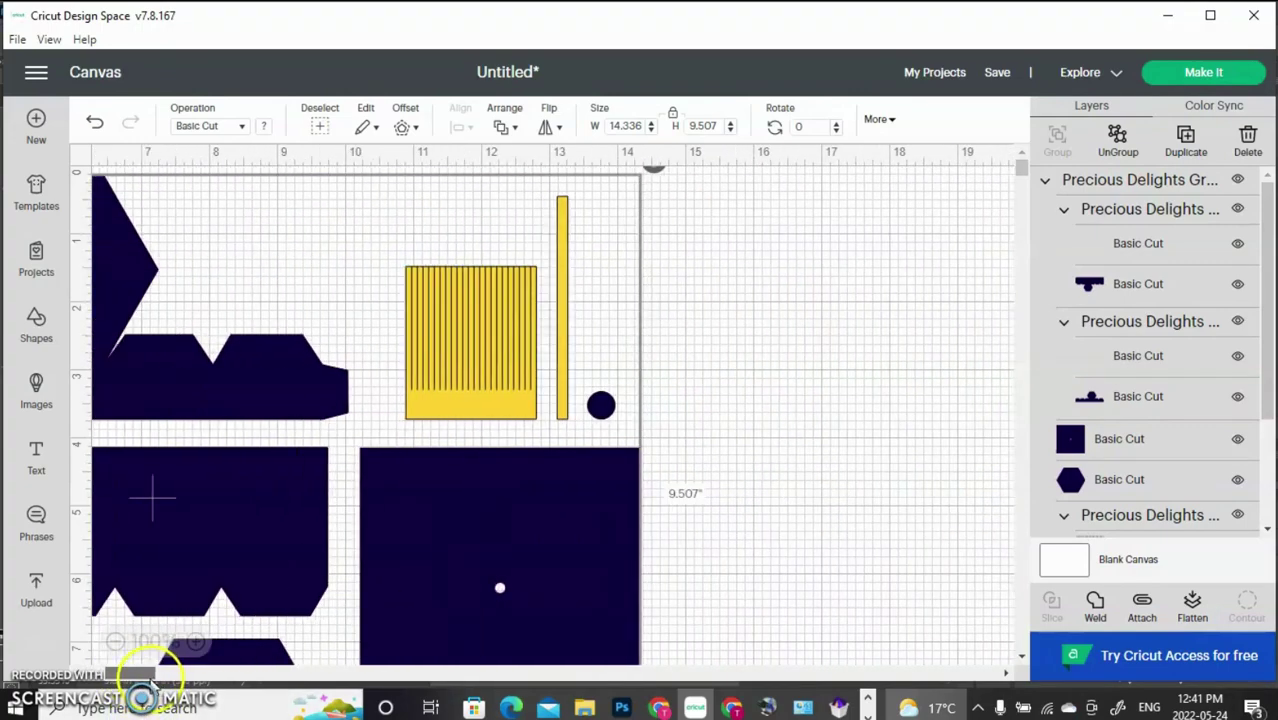
scroll(147, 681, "left", 1)
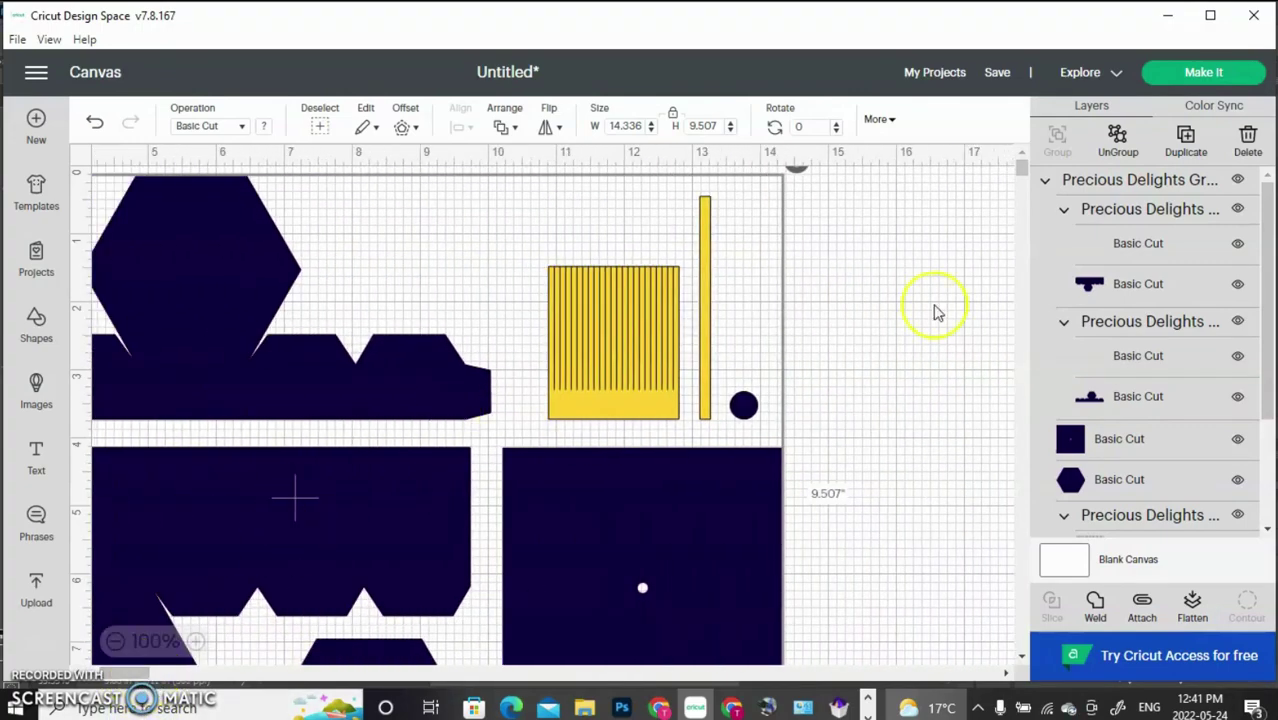
left_click(1120, 155)
left_click(910, 384)
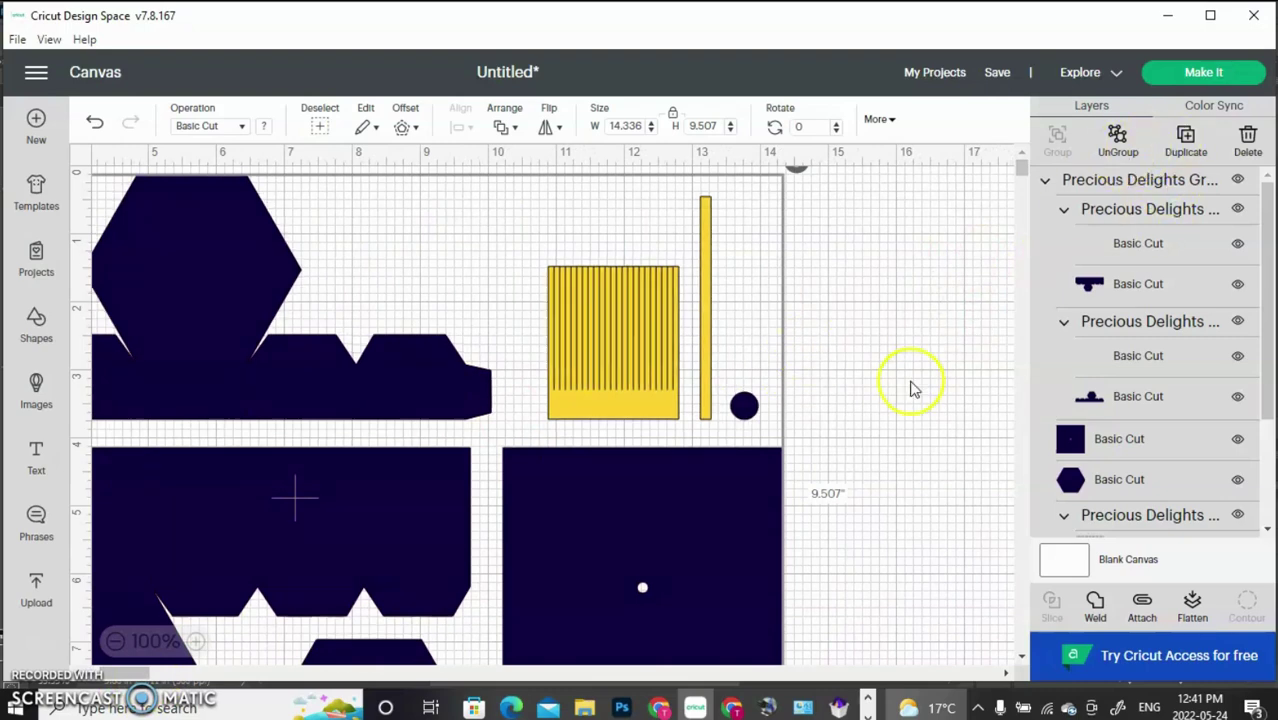
left_click_drag(622, 366, 298, 366)
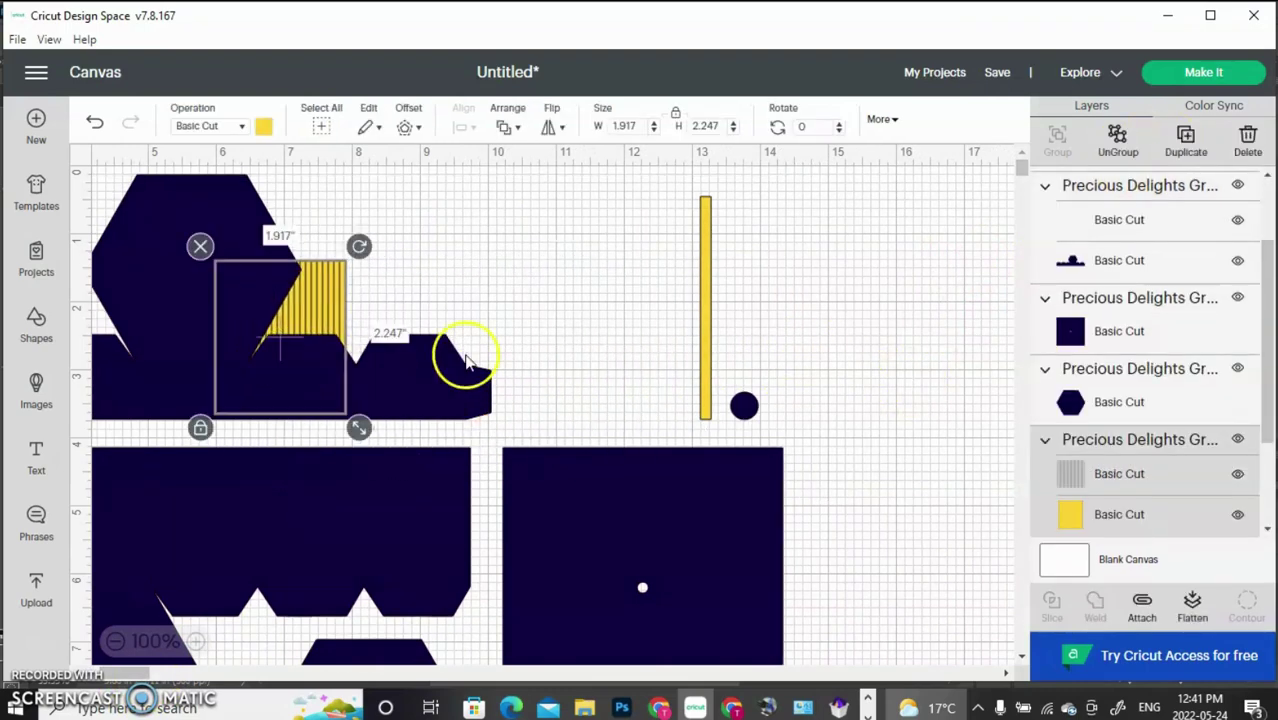
- Centre-align the selected pieces into one stacked 10.036 by 4.757-inch shape
left_click(708, 303)
left_click_drag(906, 197, 86, 662)
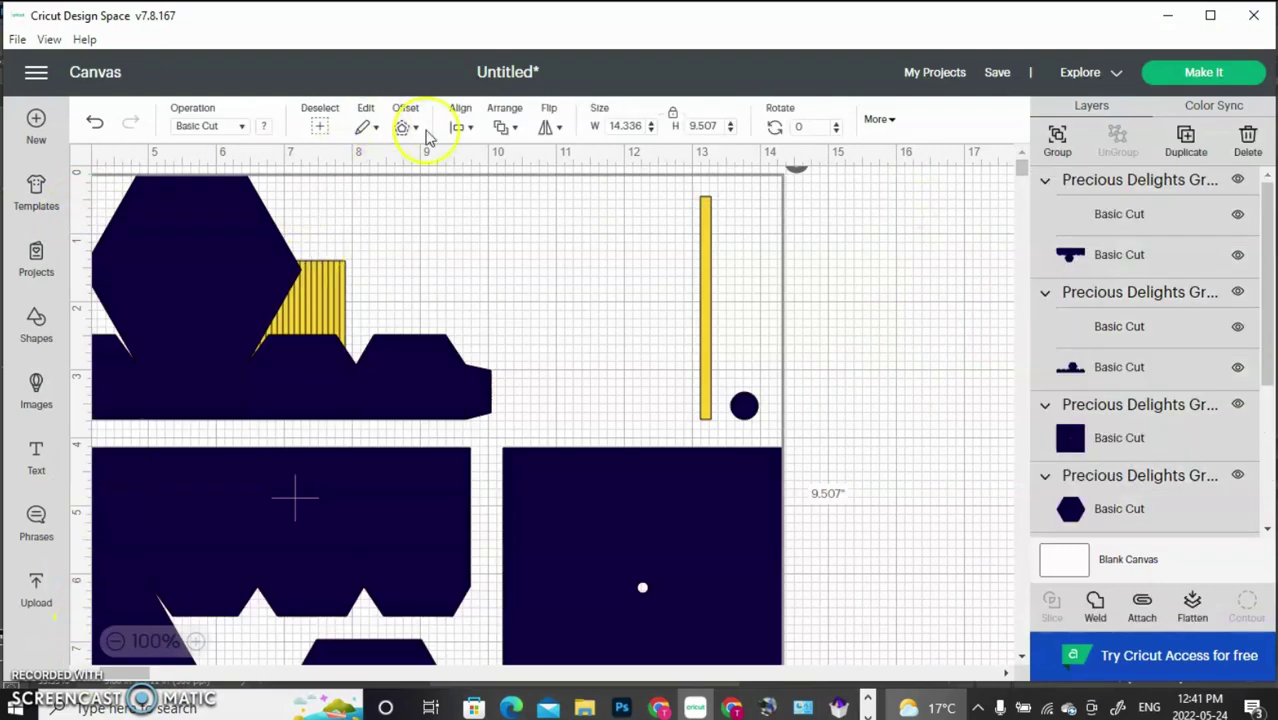
left_click(463, 128)
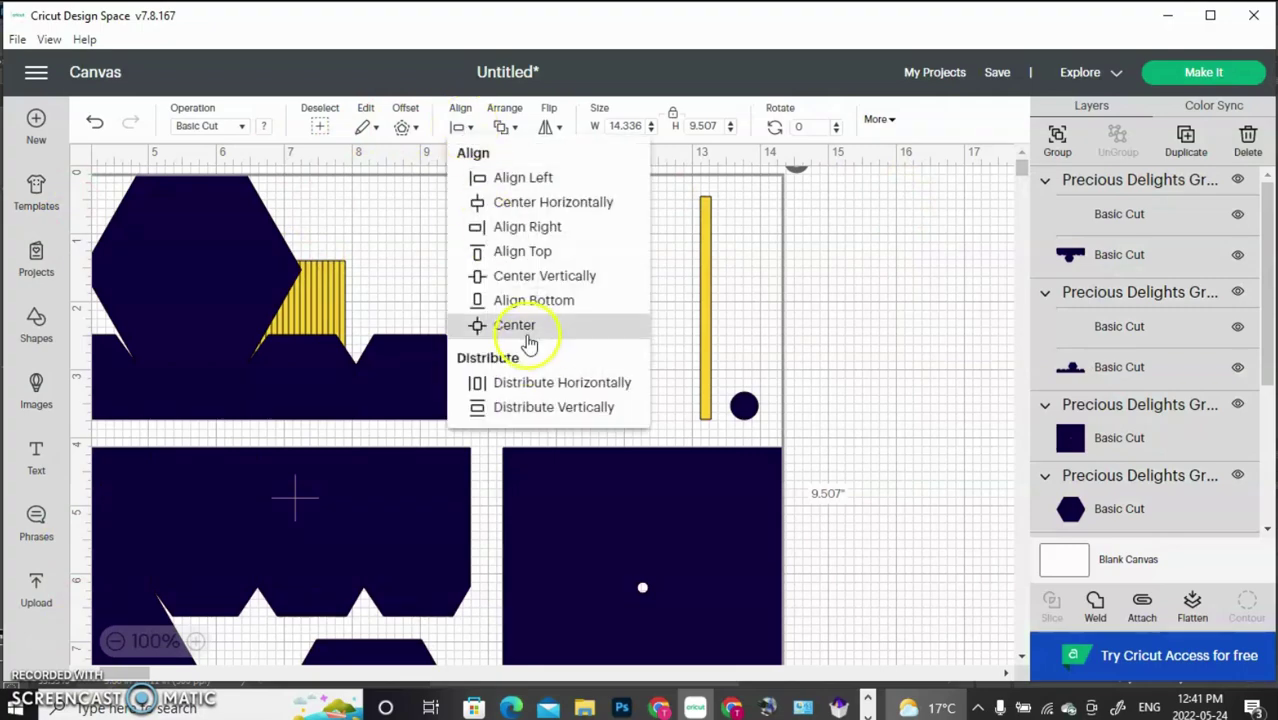
left_click(528, 332)
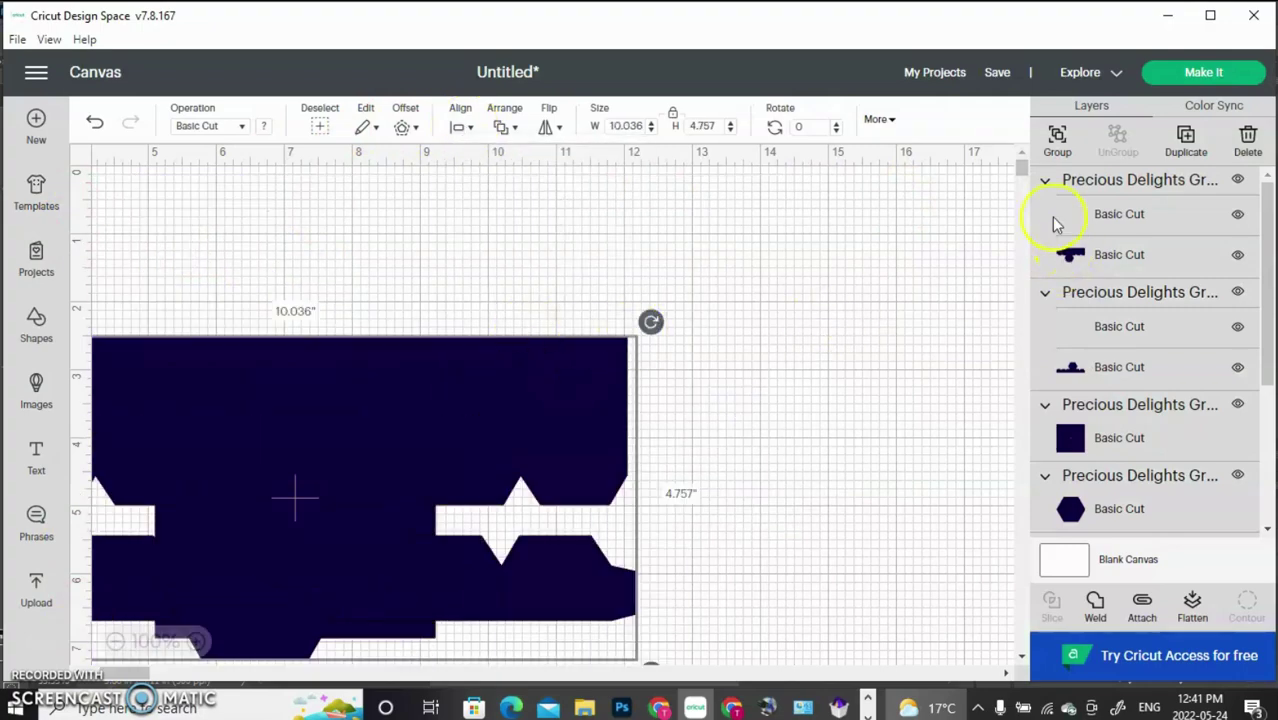
scroll(1022, 175, "down", 3)
scroll(1022, 175, "up", 3)
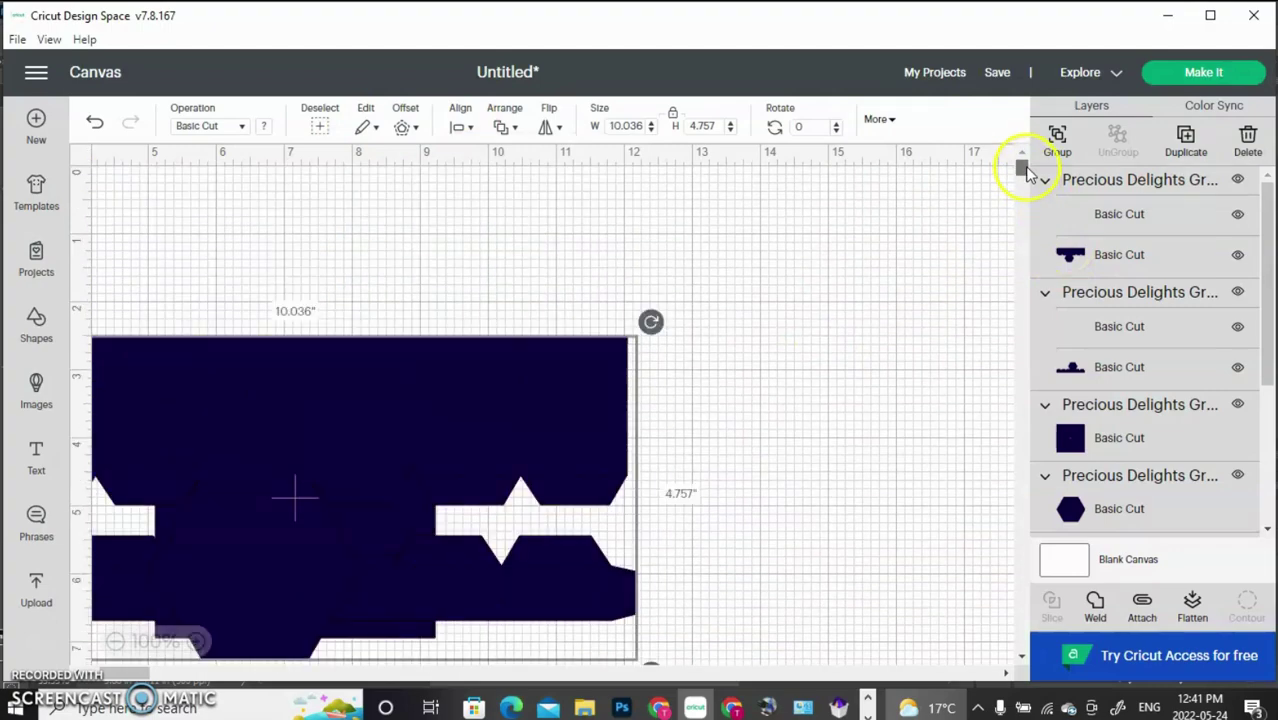
left_click_drag(785, 314, 228, 607)
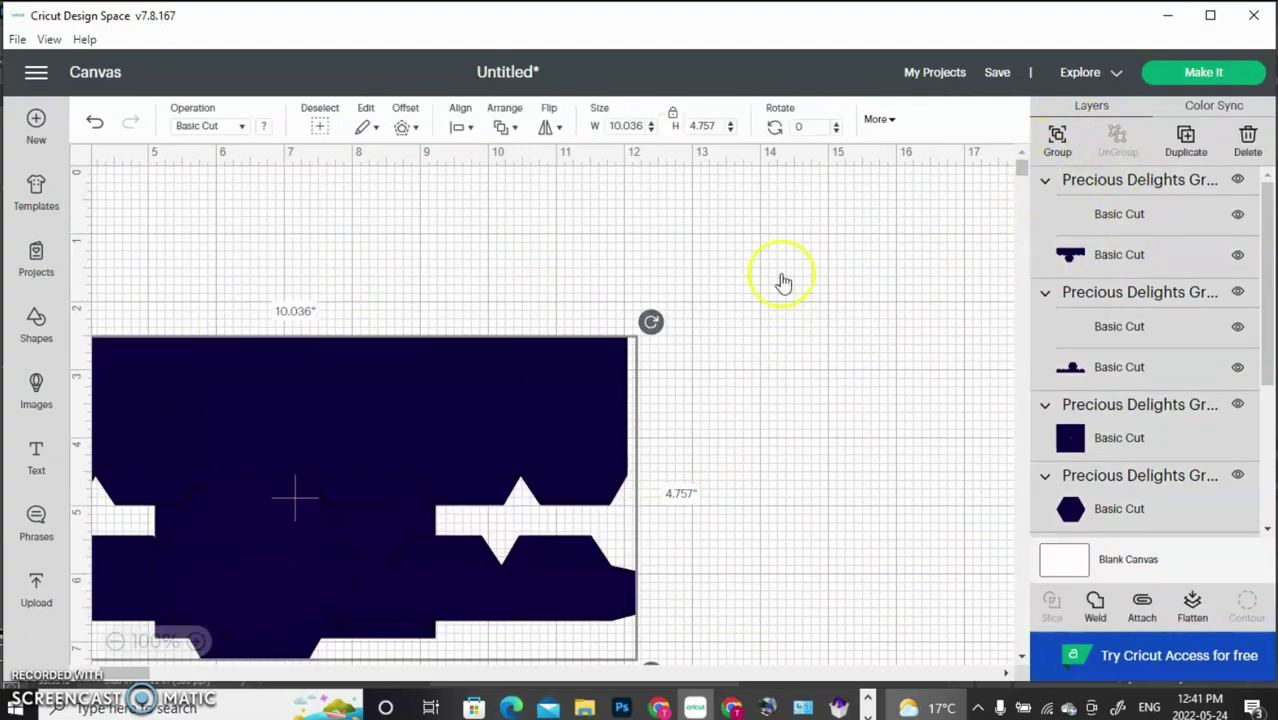
- Group the stacked pieces with Ctrl+G and resize the group to 11.631 by 5.513 inches
key("ctrl+g")
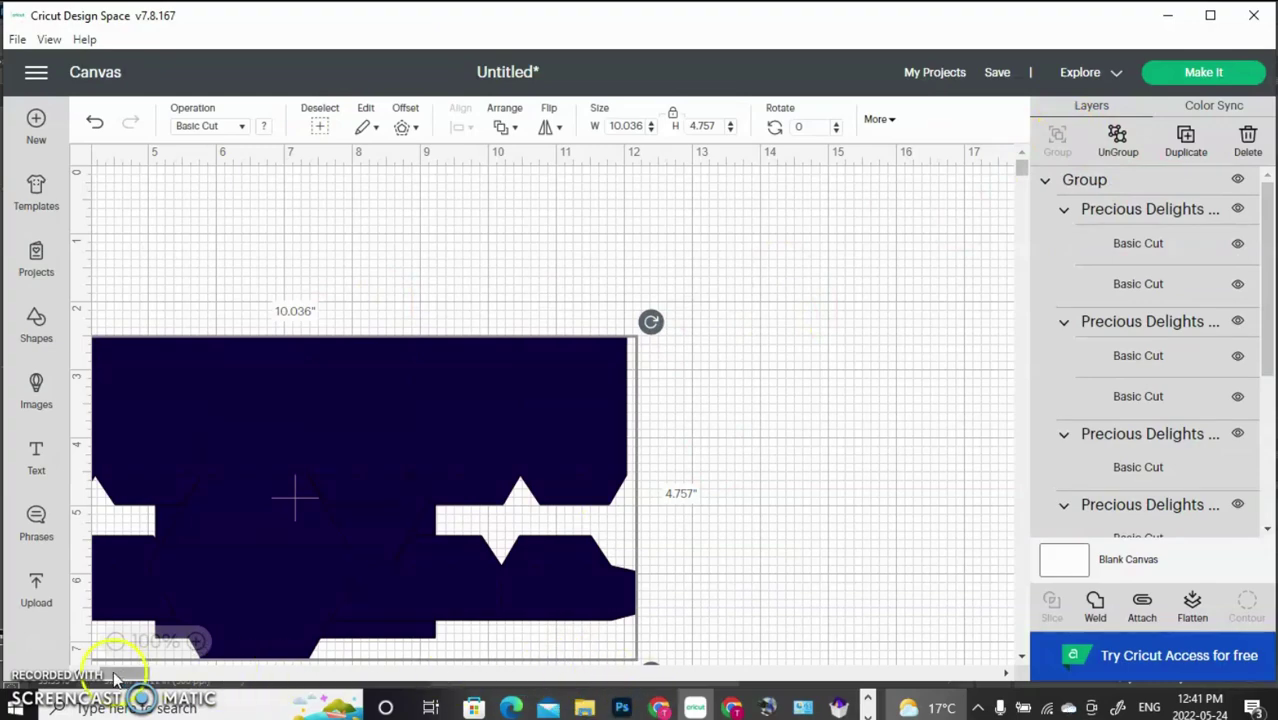
scroll(115, 678, "left", 3)
left_click_drag(562, 428, 425, 357)
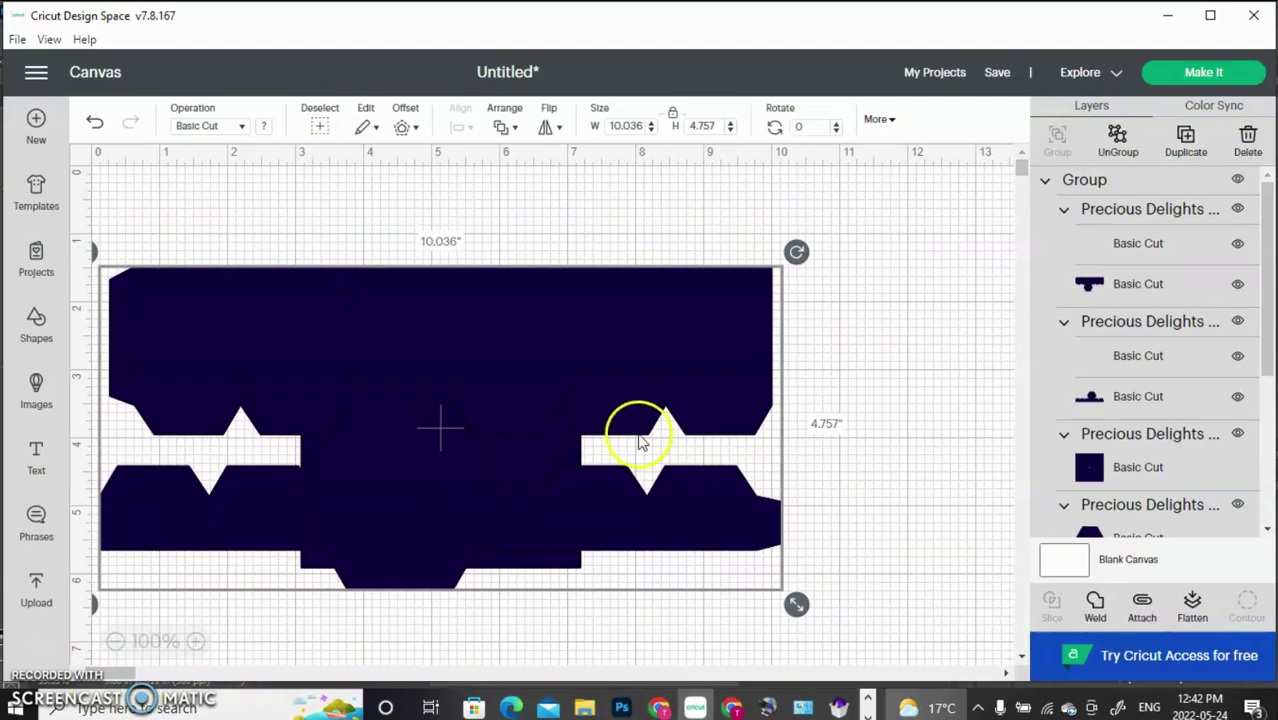
left_click_drag(615, 343, 640, 300)
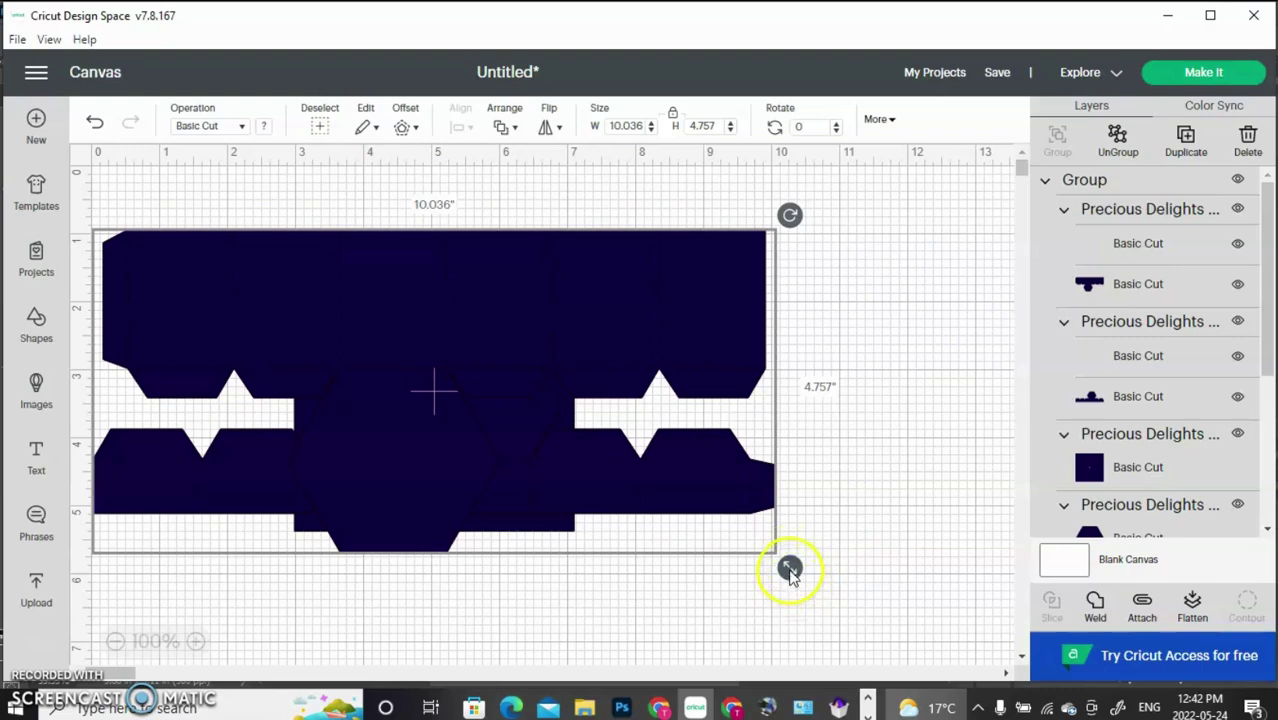
left_click_drag(790, 570, 874, 620)
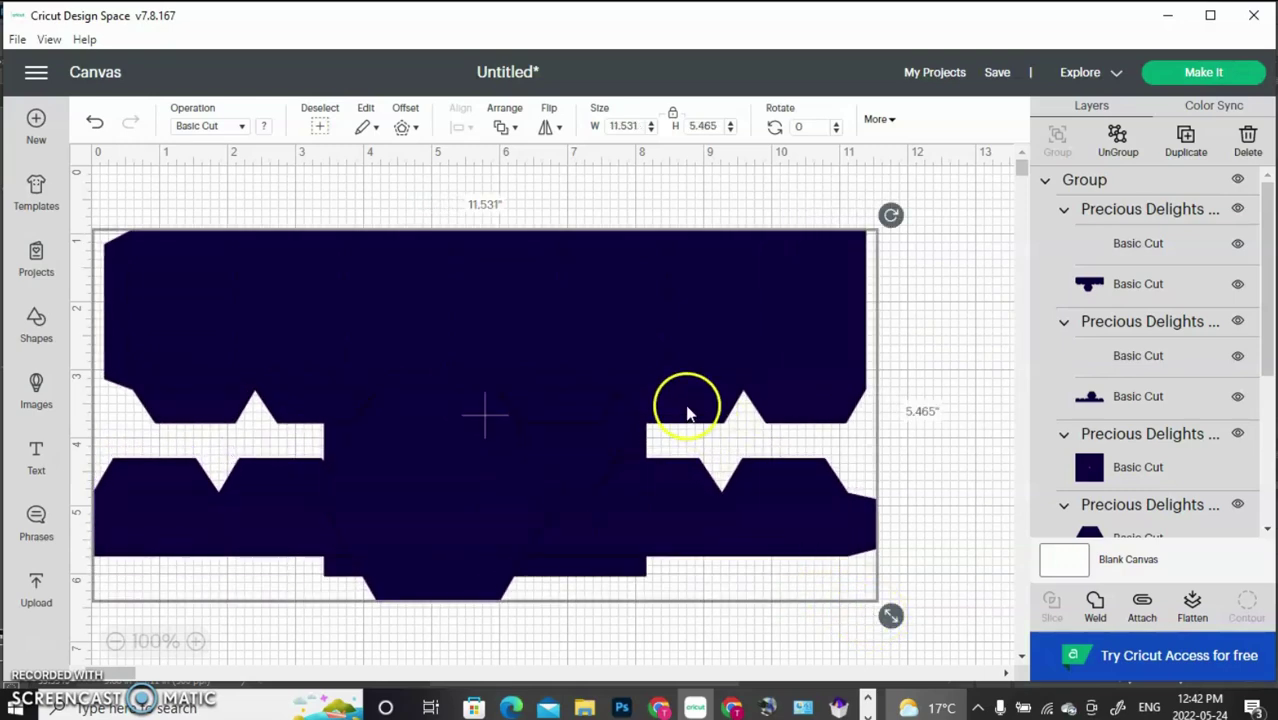
left_click_drag(682, 402, 677, 375)
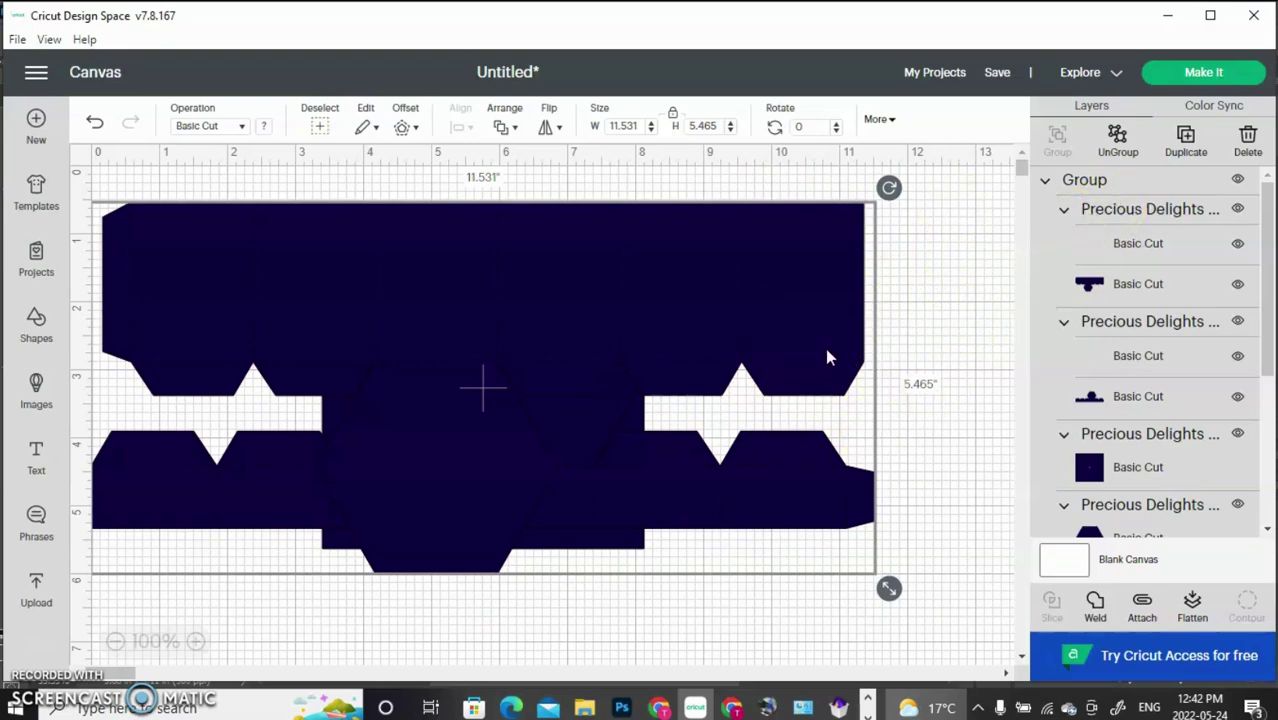
left_click(827, 400)
left_click(705, 388)
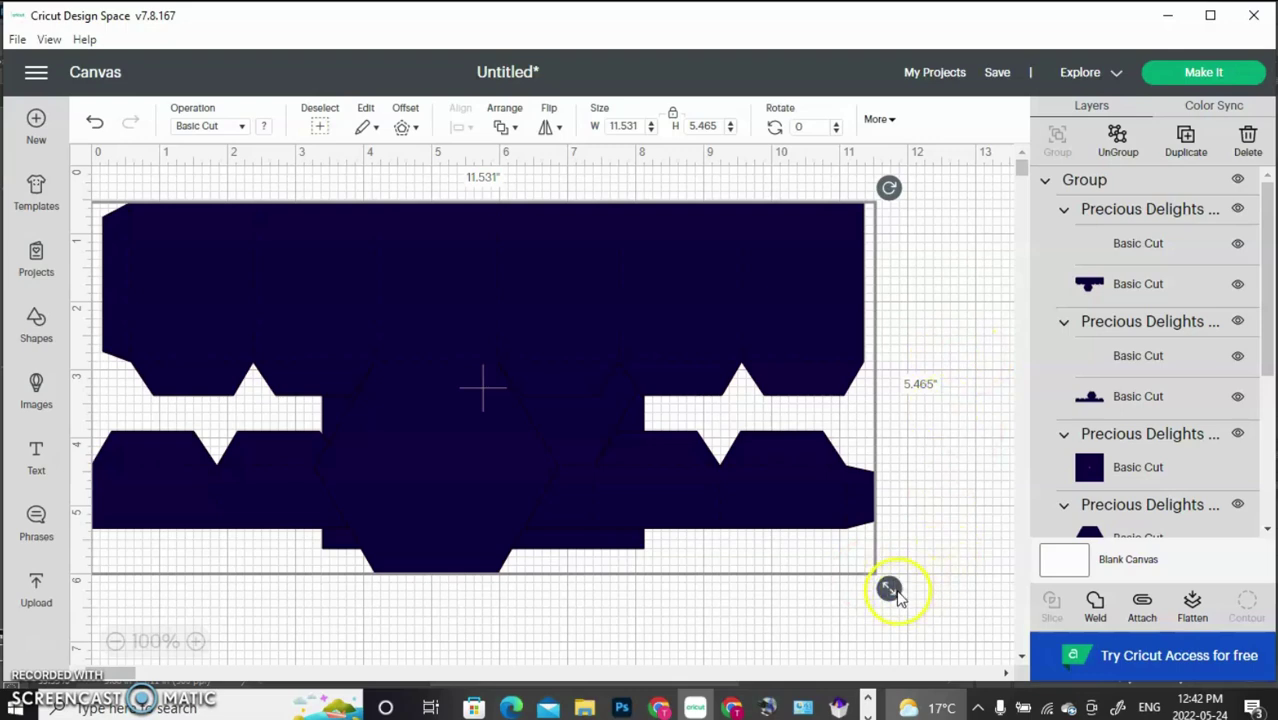
left_click_drag(892, 591, 827, 594)
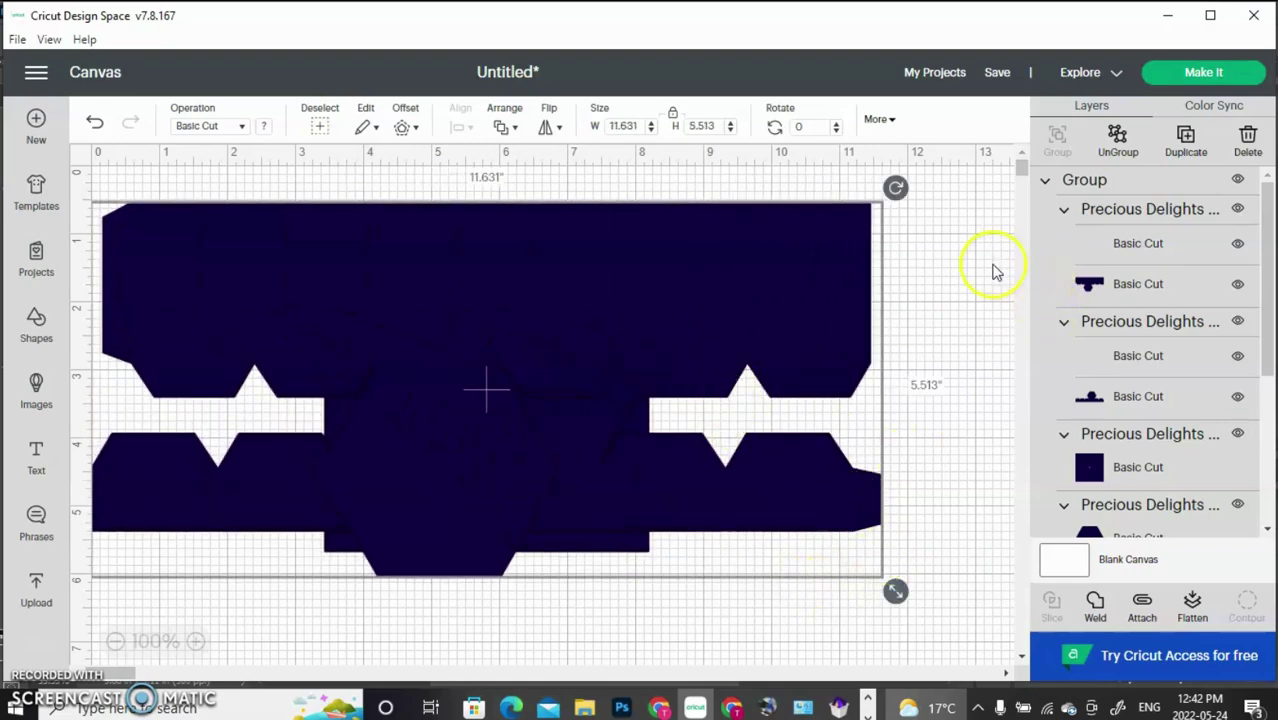
left_click(980, 306)
- Ungroup the design and pull the hexagon, square and zig-zag pieces apart
left_click(790, 302)
left_click(1118, 142)
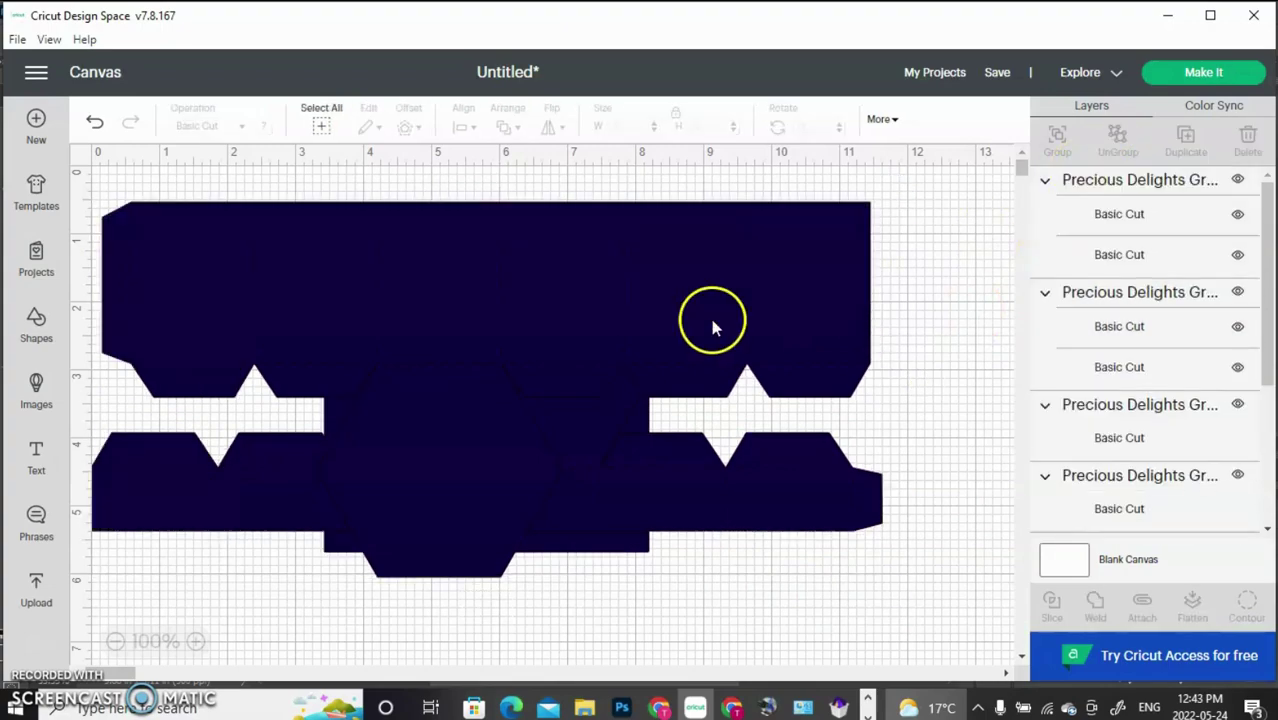
left_click_drag(709, 314, 803, 611)
left_click_drag(599, 357, 897, 363)
left_click(412, 326)
left_click_drag(402, 322, 690, 345)
left_click_drag(482, 328, 403, 377)
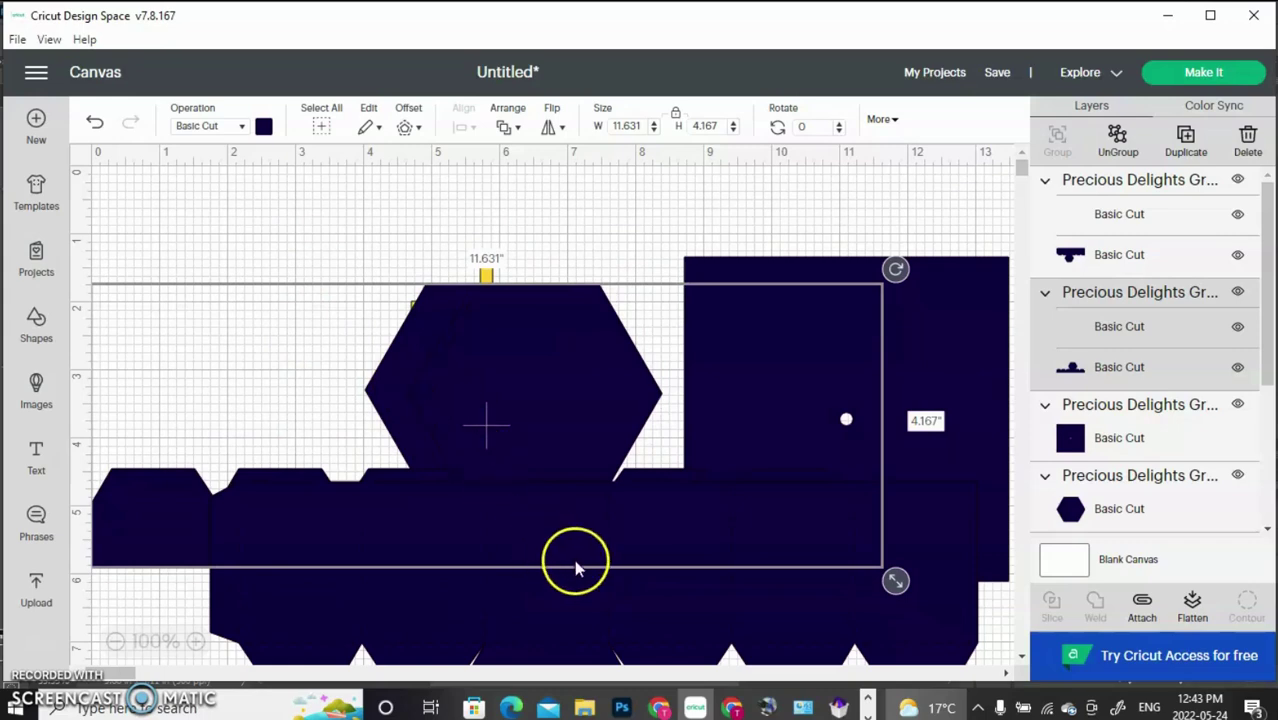
left_click_drag(620, 620, 548, 490)
left_click_drag(471, 386, 542, 517)
left_click_drag(440, 358, 285, 305)
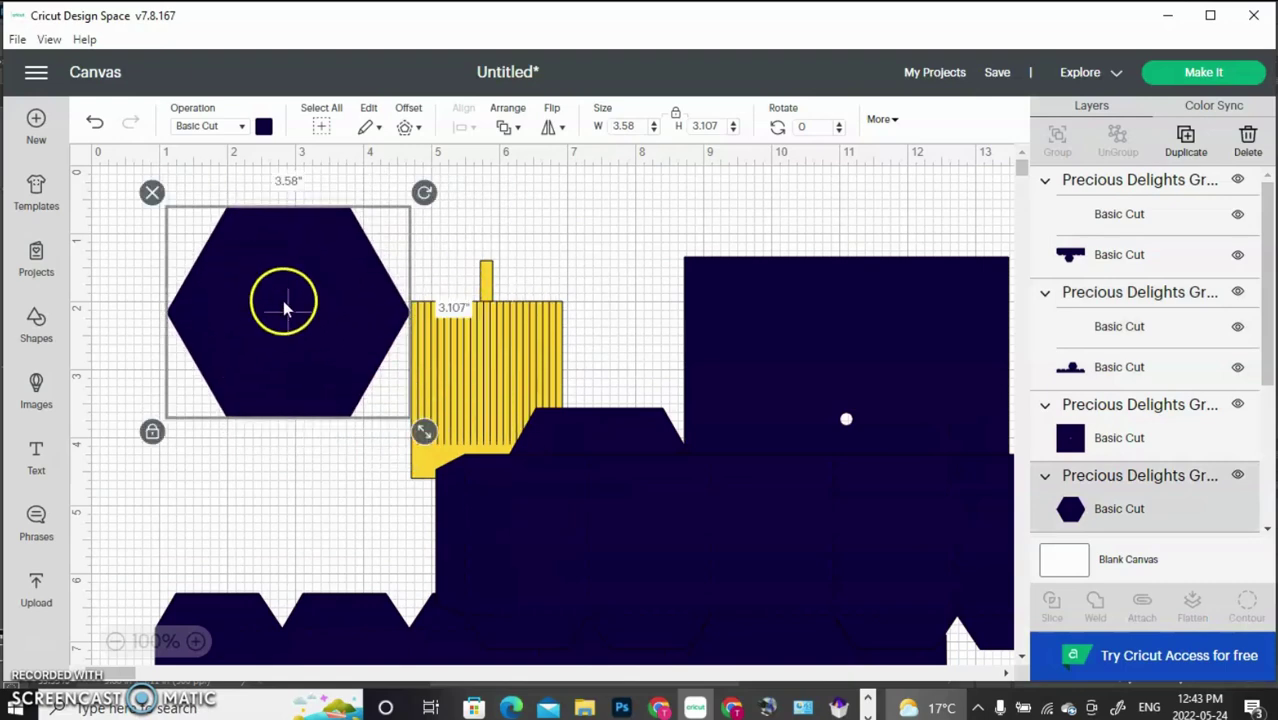
- Move the yellow striped piece and pole to the upper right and reposition the dark shapes
left_click_drag(869, 368, 610, 479)
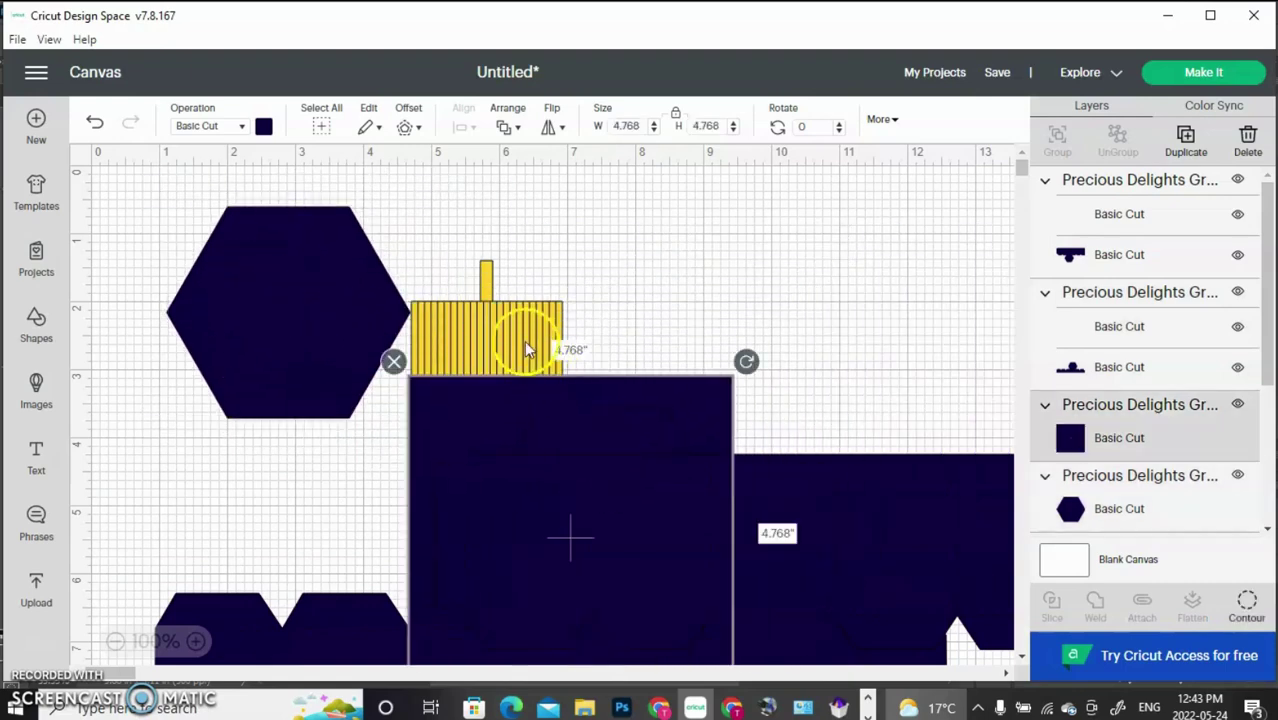
left_click_drag(500, 323, 852, 232)
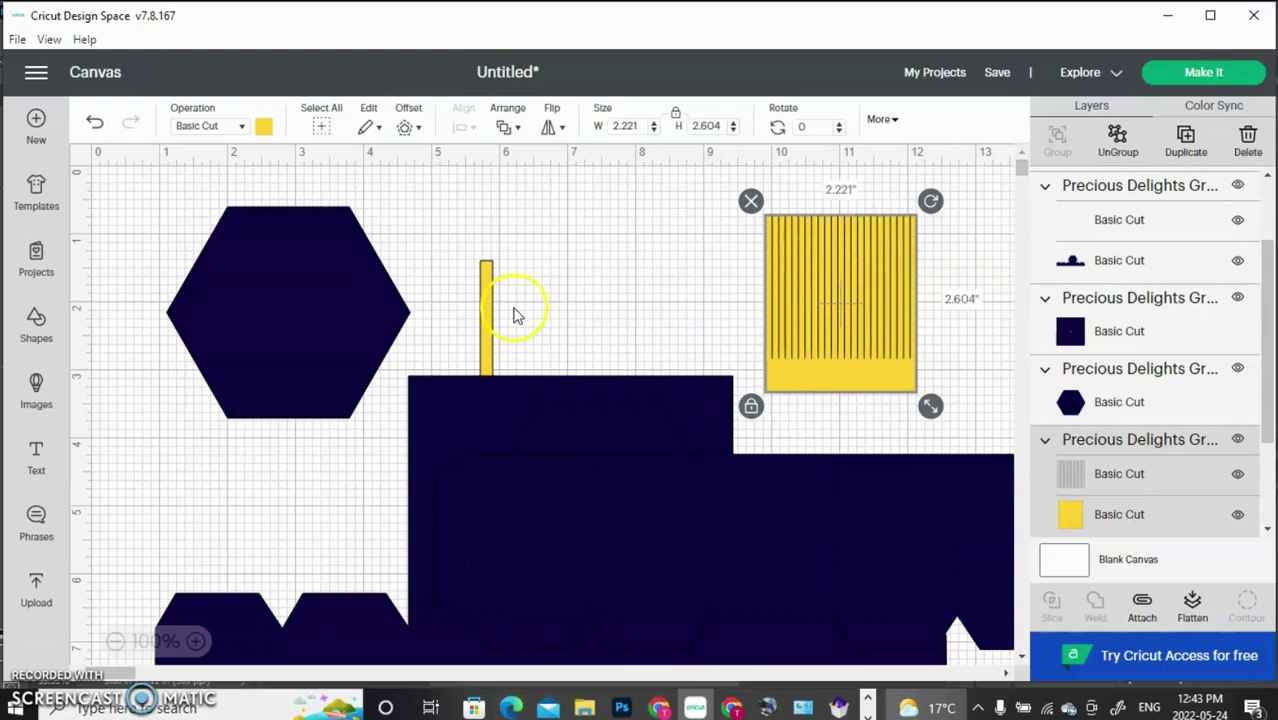
left_click_drag(490, 305, 765, 248)
left_click_drag(633, 485, 490, 360)
left_click_drag(545, 477, 471, 499)
left_click_drag(337, 308, 929, 282)
left_click_drag(556, 411, 542, 308)
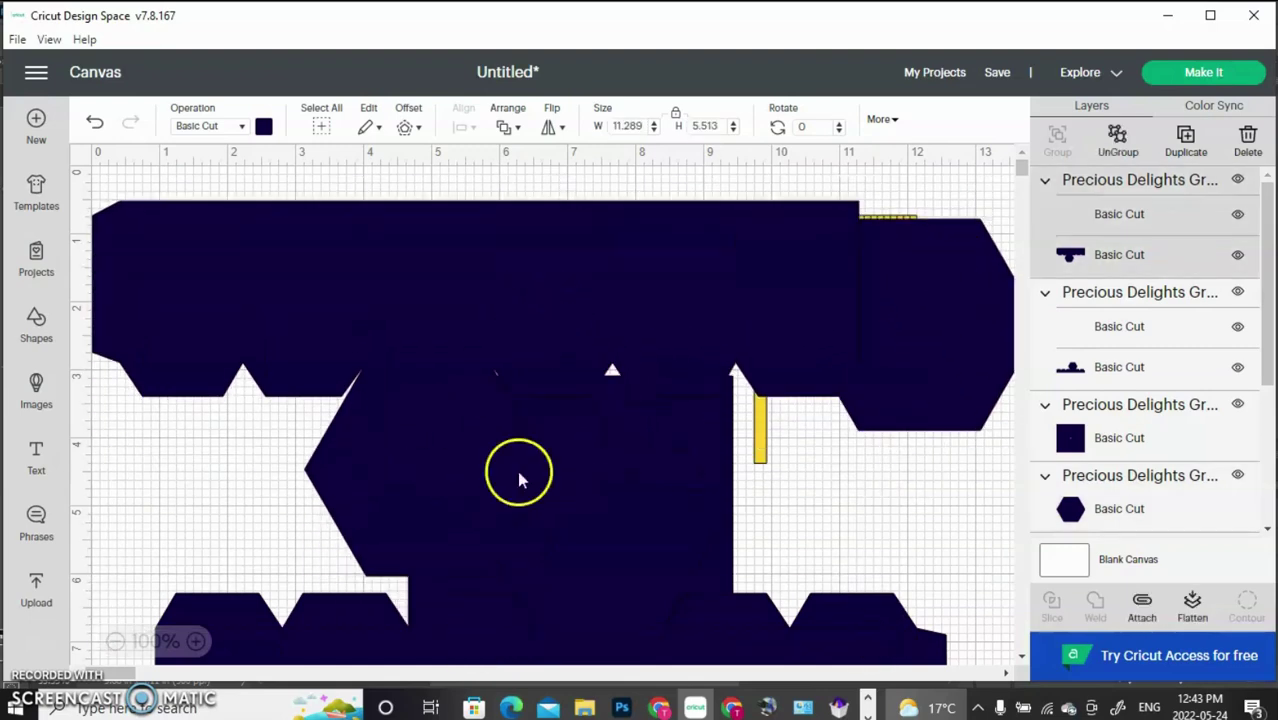
left_click_drag(557, 628, 560, 719)
left_click_drag(576, 668, 580, 400)
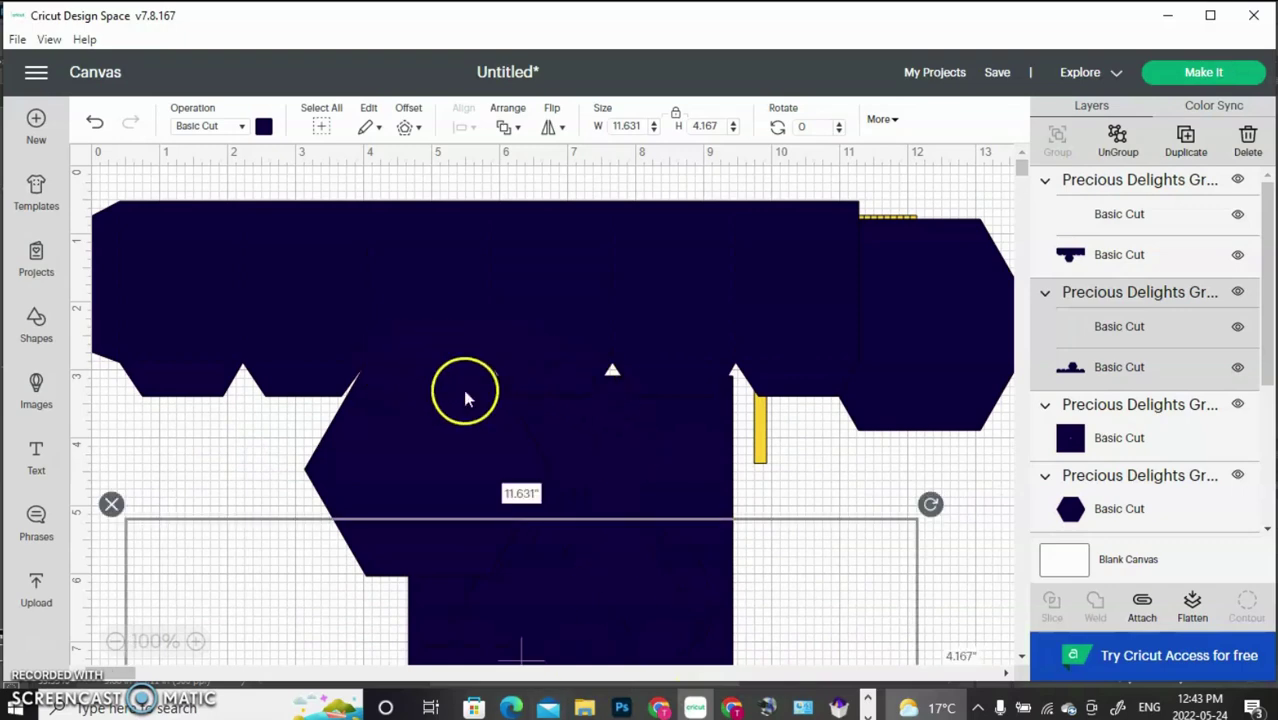
mouse_move(673, 449)
left_mouse_down()
mouse_move(685, 551)
mouse_move(659, 434)
left_mouse_up()
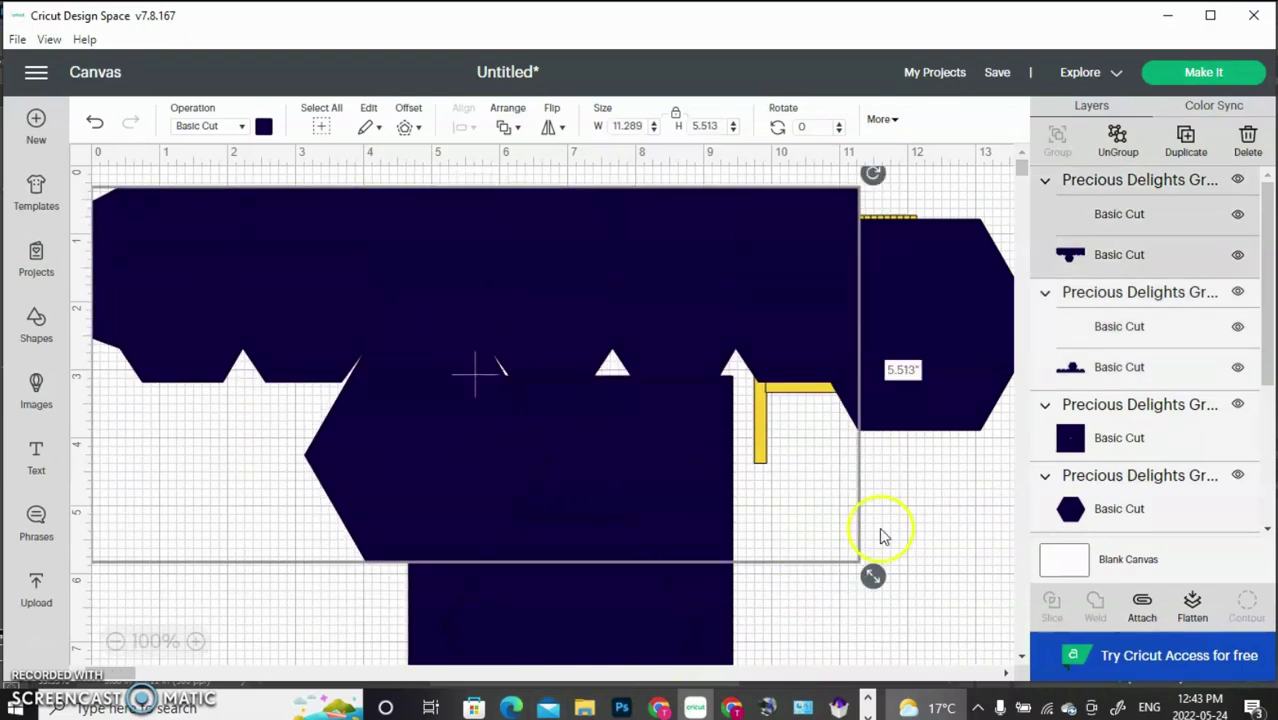
- Place the yellow comb below the top piece and move the yellow strip off to the right
left_click(786, 551)
left_click_drag(708, 535, 588, 562)
left_click_drag(414, 590, 605, 643)
left_click_drag(888, 374, 930, 557)
left_click_drag(893, 345, 893, 591)
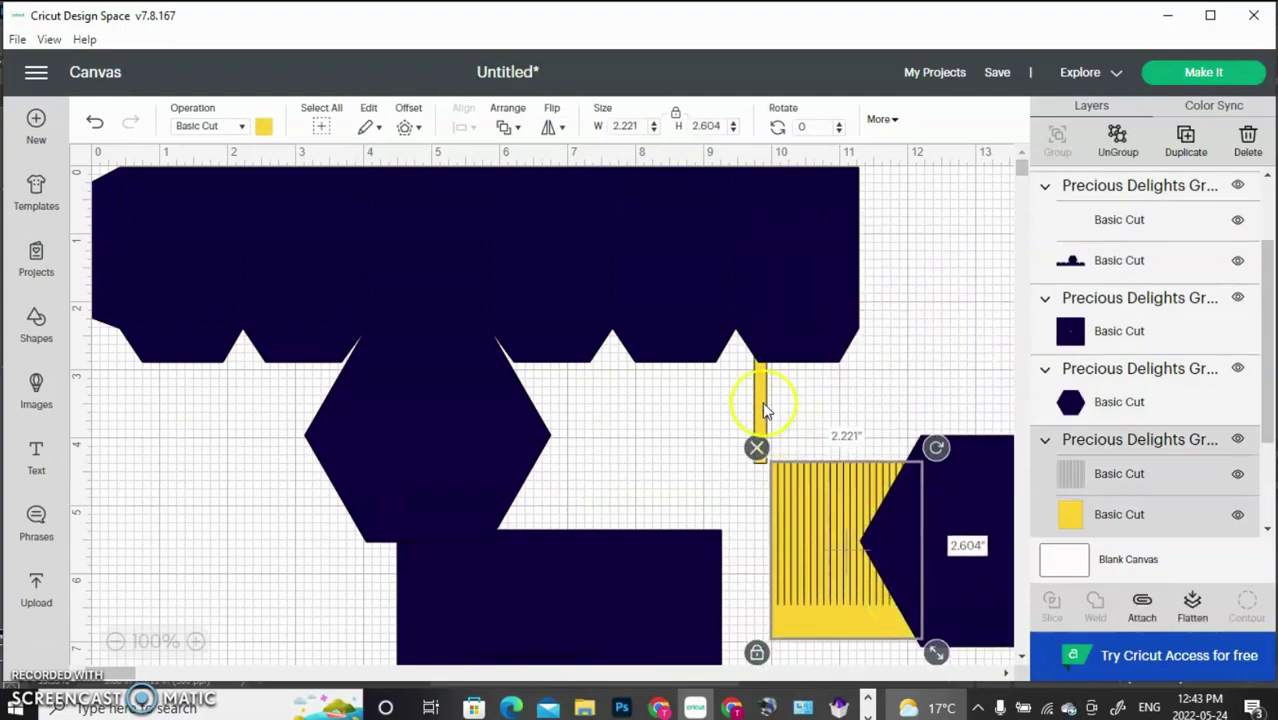
left_click_drag(767, 412, 640, 285)
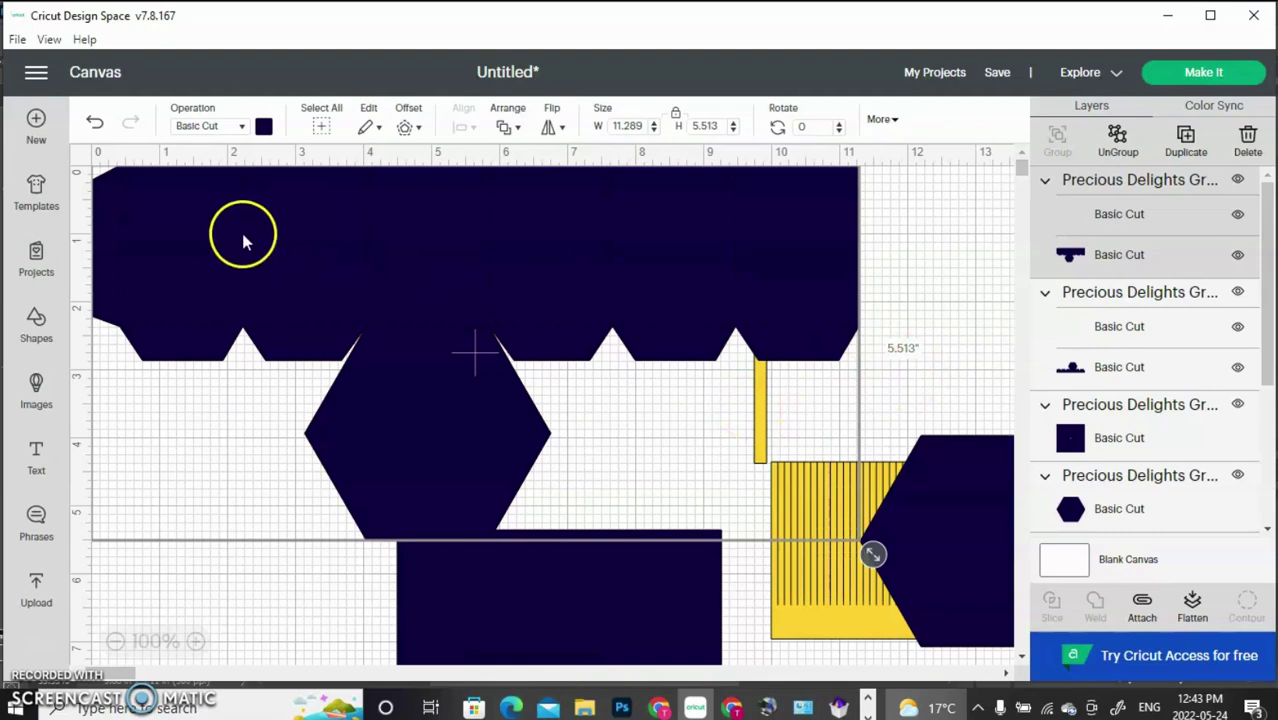
left_click_drag(342, 248, 331, 417)
left_click_drag(759, 216, 971, 232)
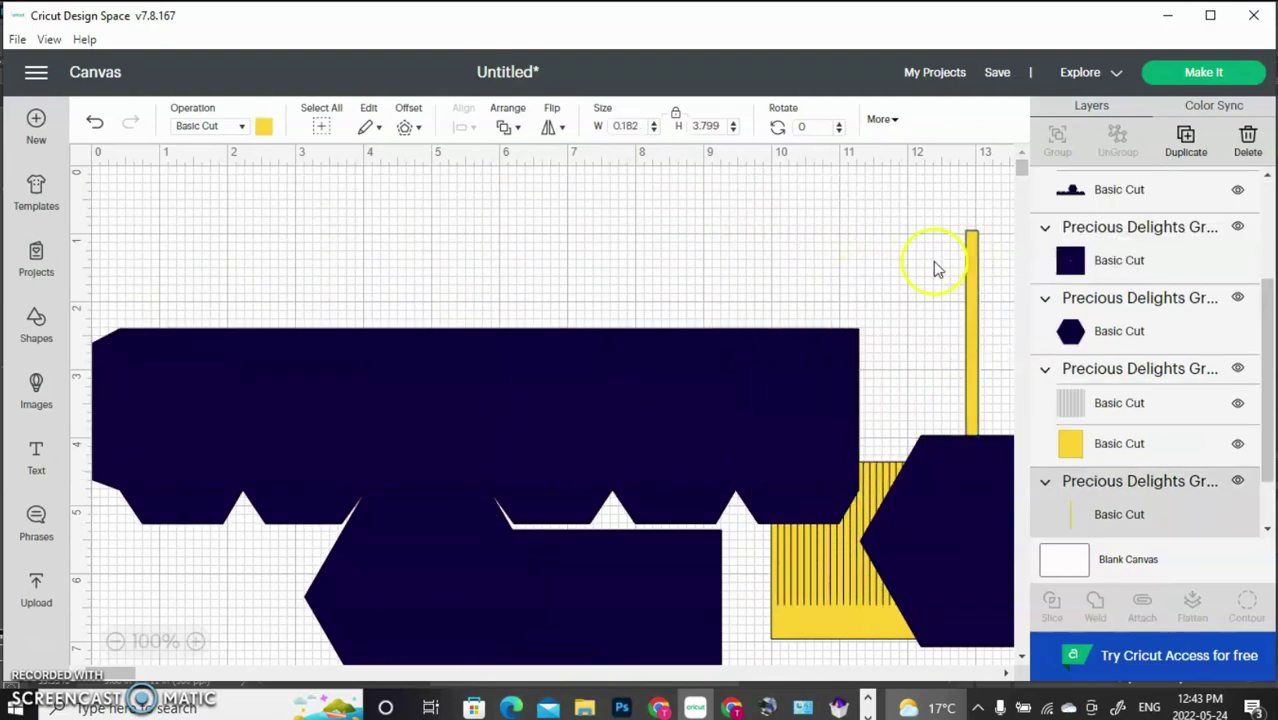
- Move the top band group back to the top and select its inner rectangle Basic Cut layer
left_click_drag(691, 355, 660, 191)
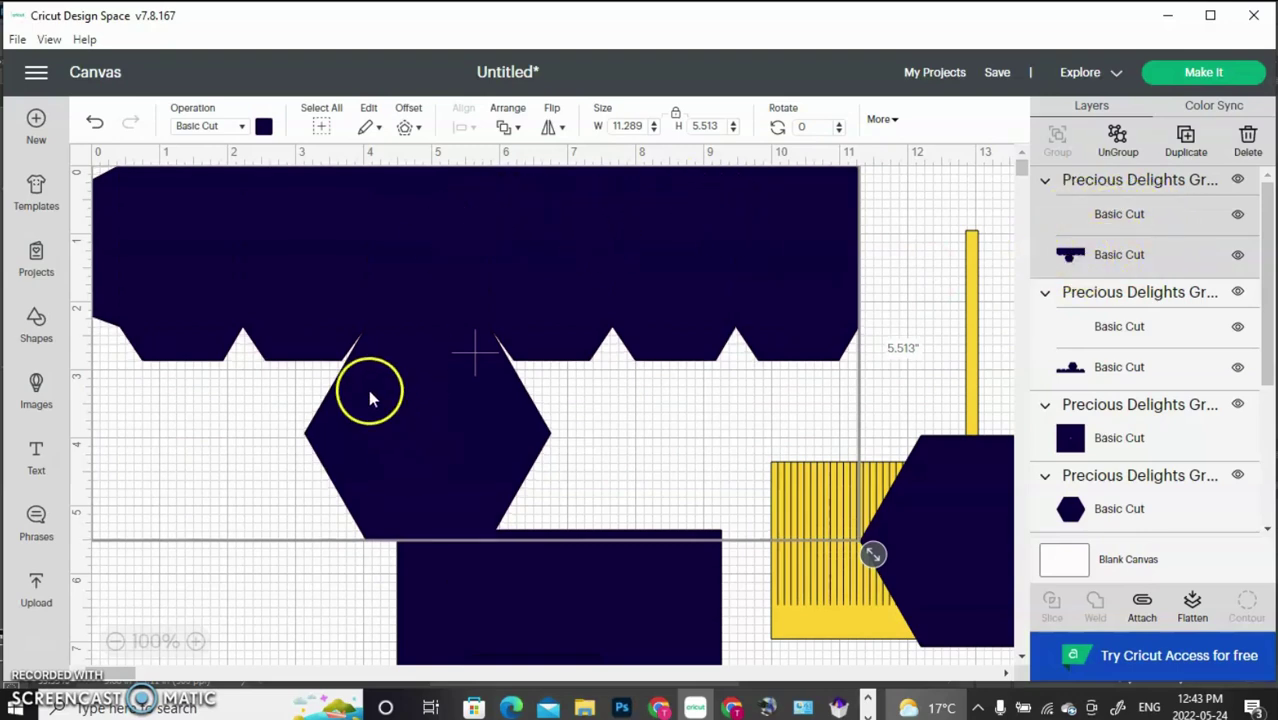
left_click(1130, 214)
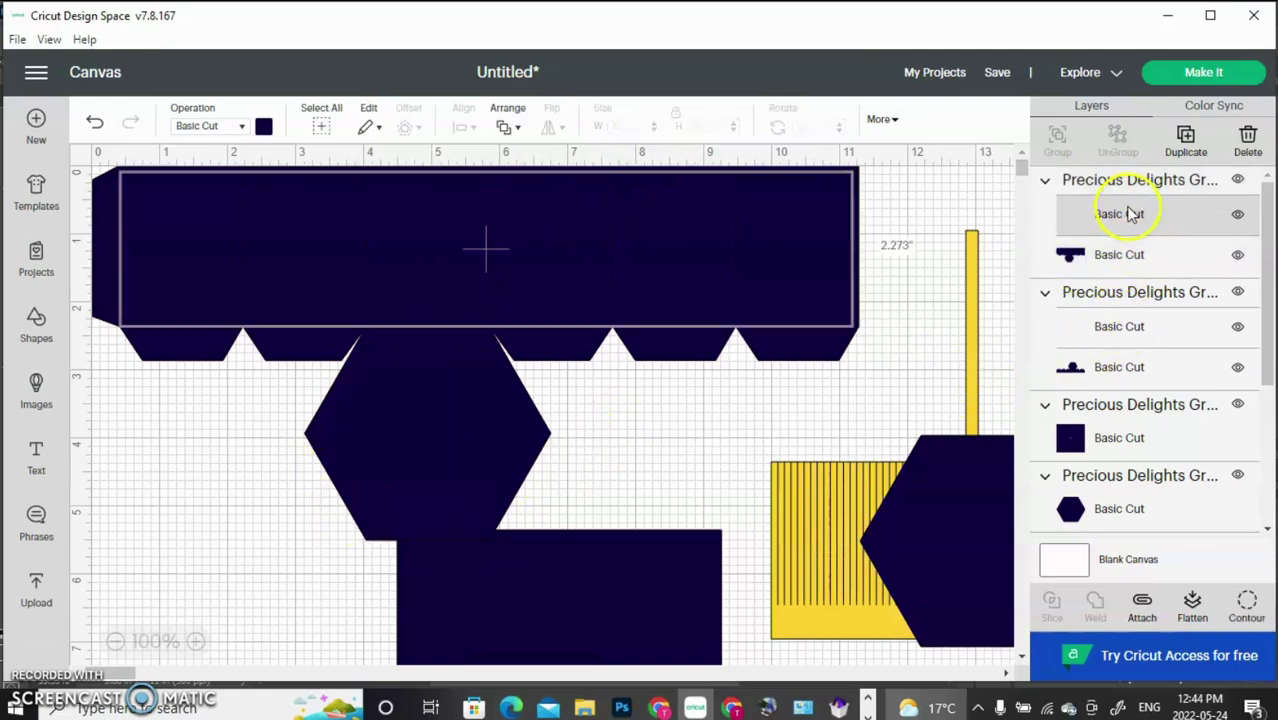
- Change the top band's inner rectangle operation from Basic Cut to Score
left_click(241, 132)
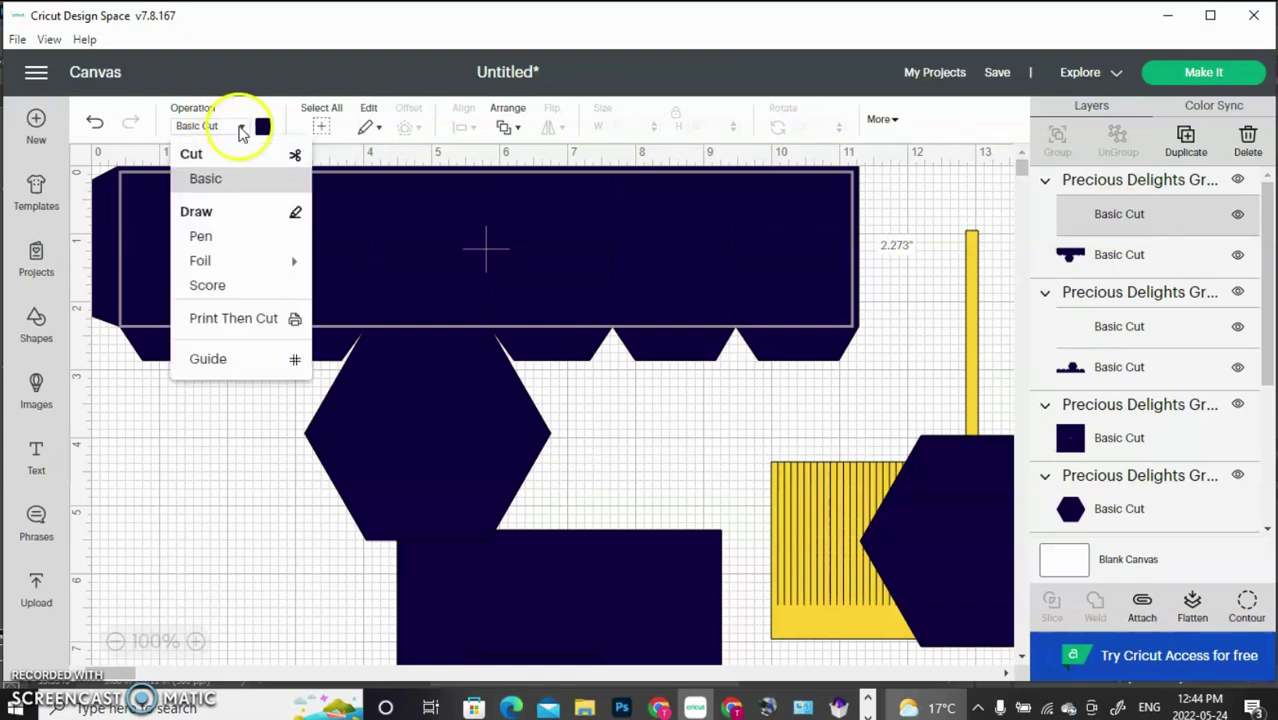
left_click(247, 284)
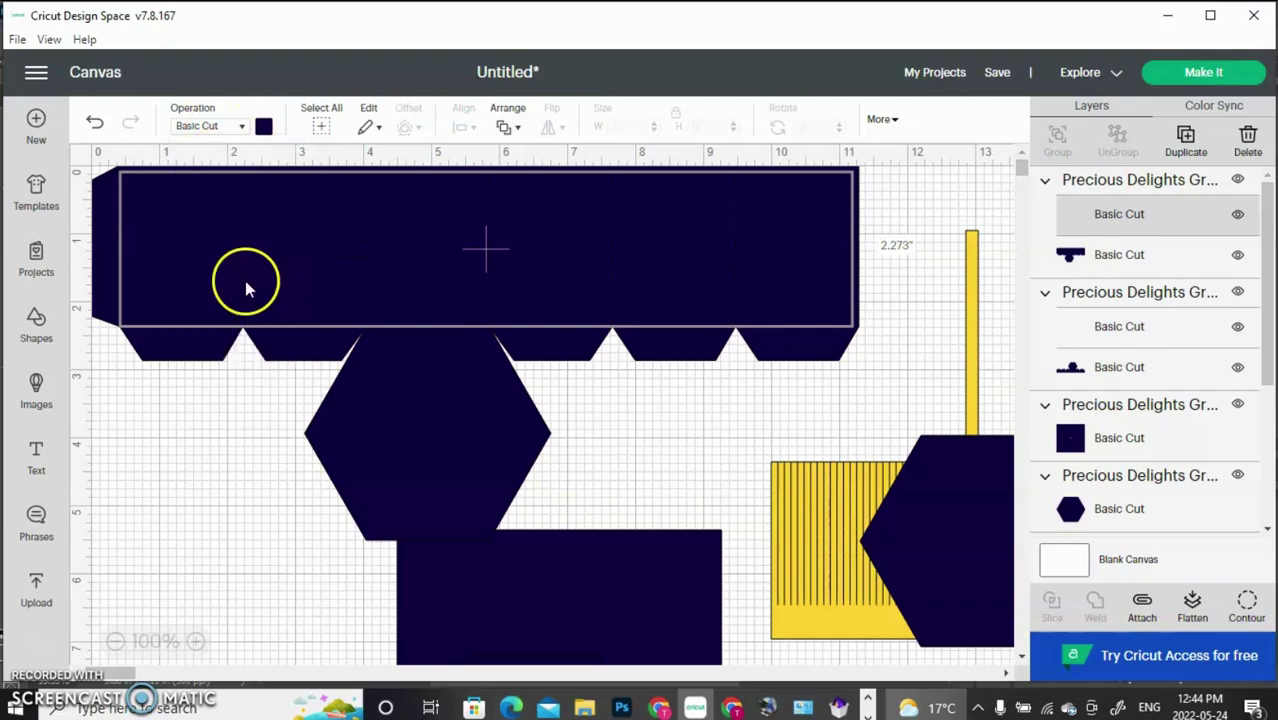
left_click(895, 207)
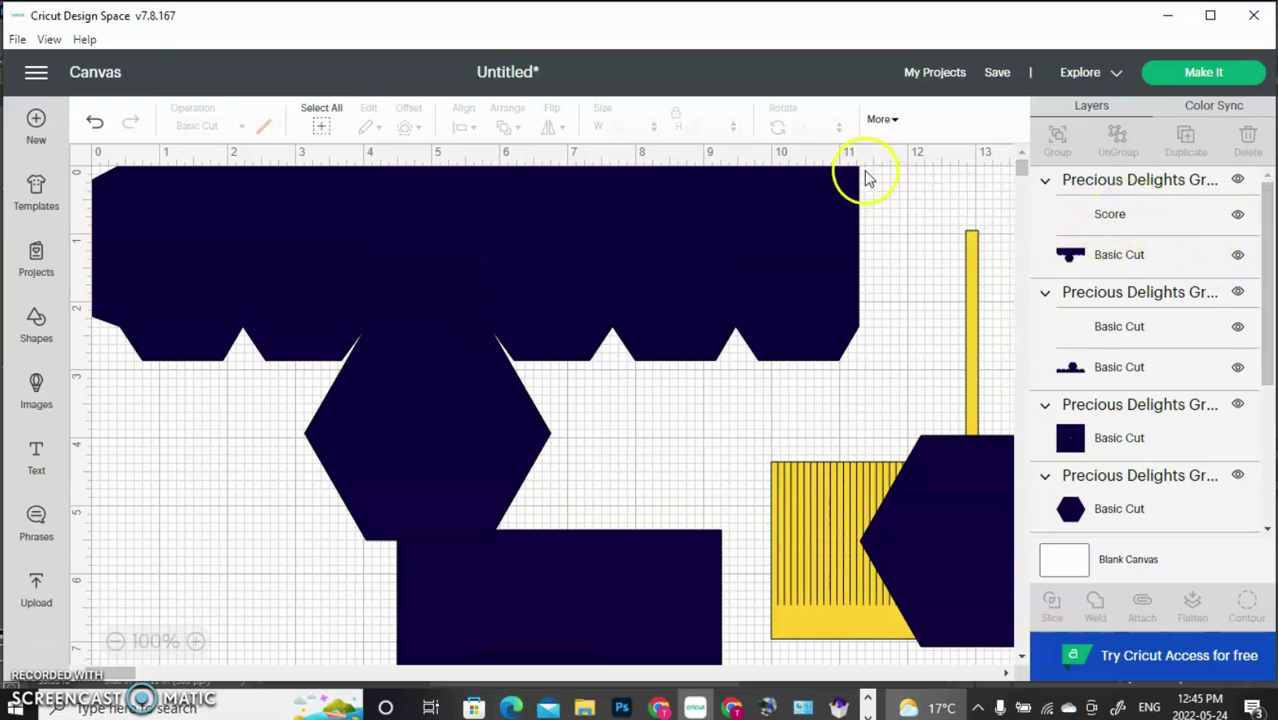
- Select the top band with its score line, attach them, then undo the attach
left_click_drag(898, 168, 476, 351)
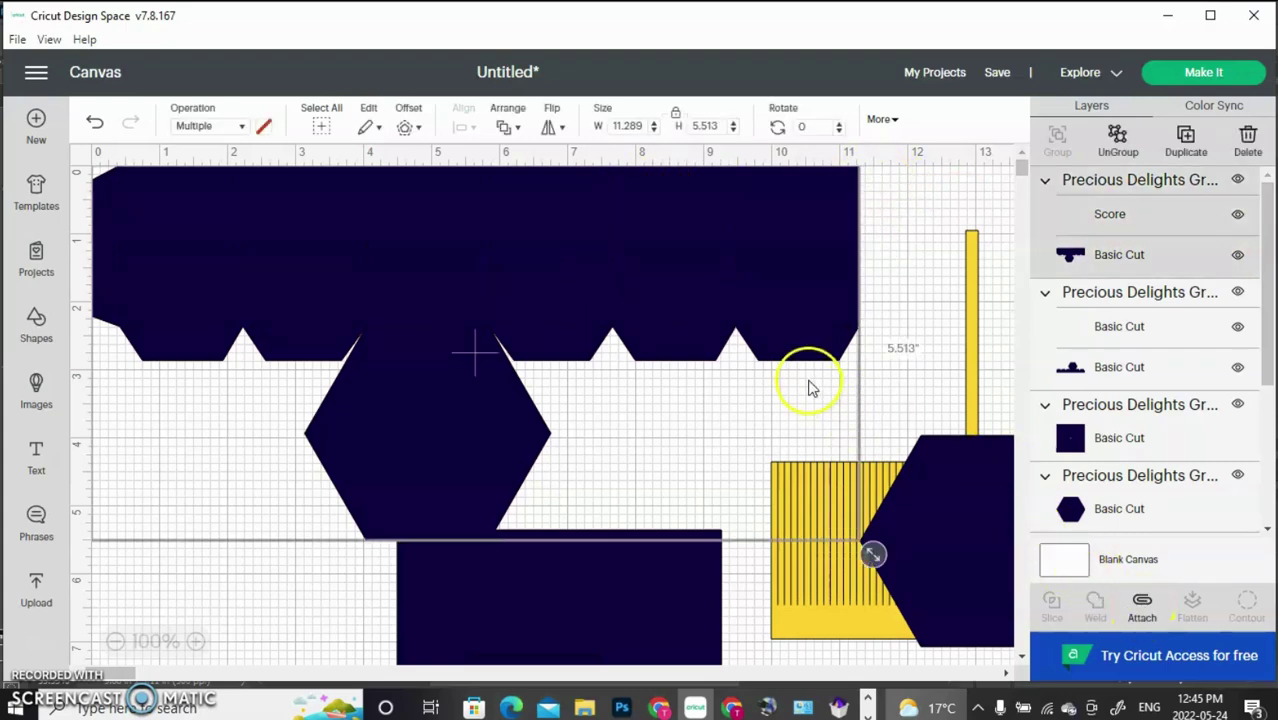
left_click(1142, 607)
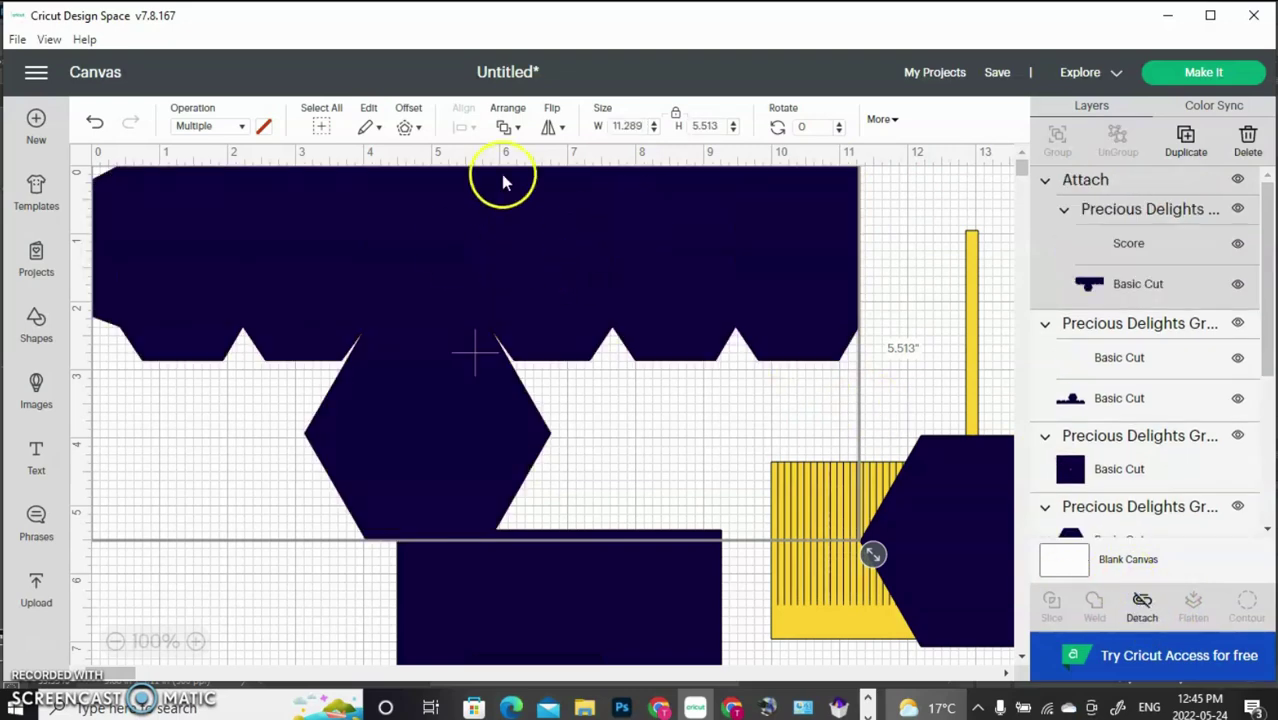
key("ctrl+z")
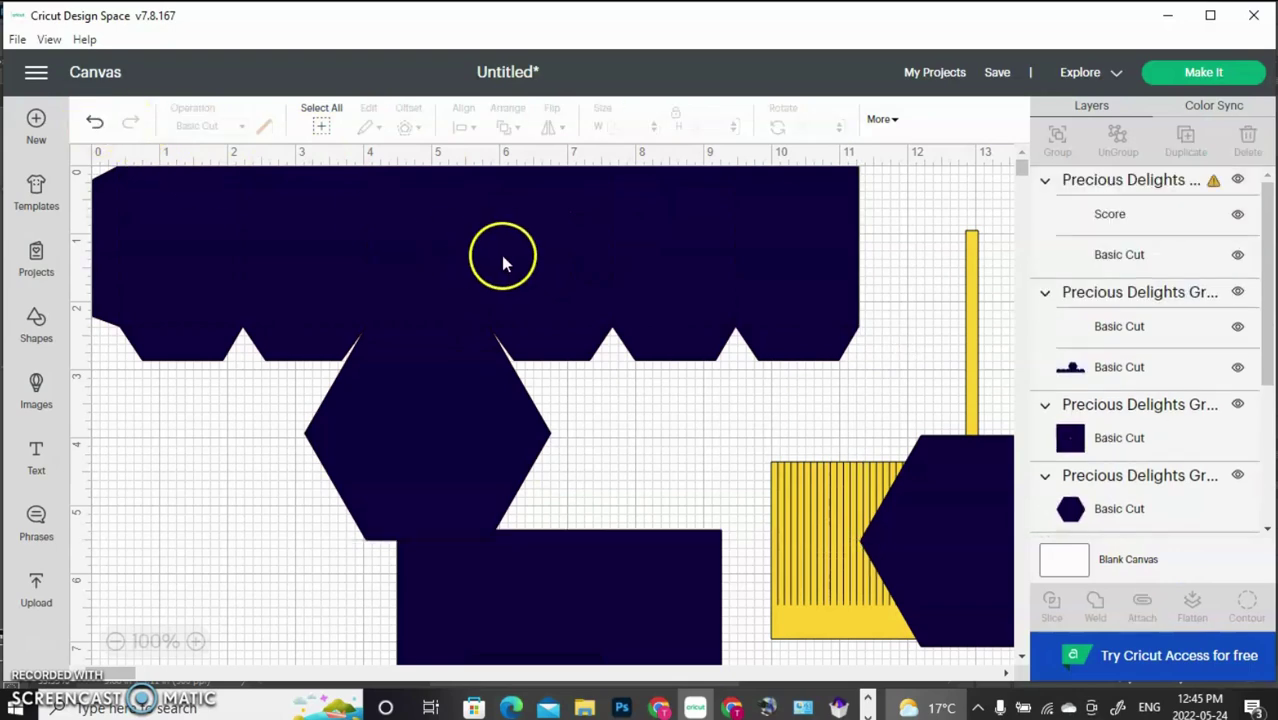
- Move the hidden 0.47-inch circle beside the yellow bar, then attach the score line to the top band
left_click_drag(503, 251, 476, 499)
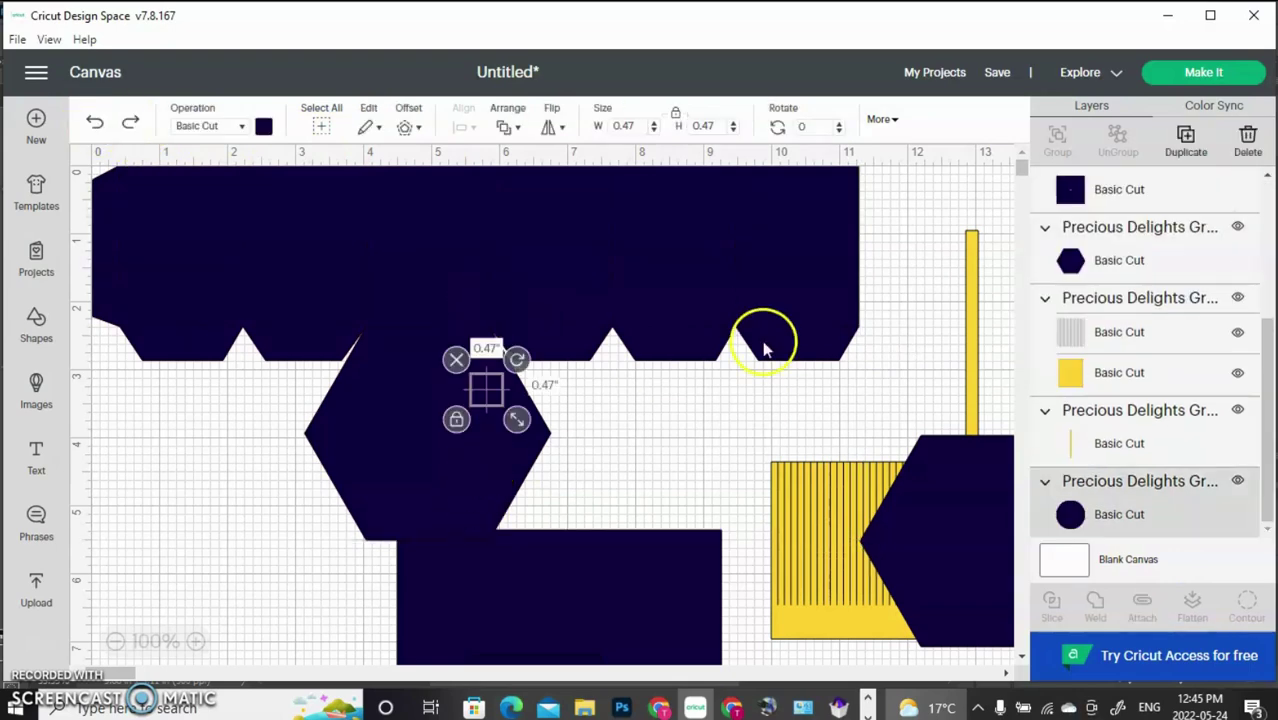
left_click_drag(822, 262, 700, 555)
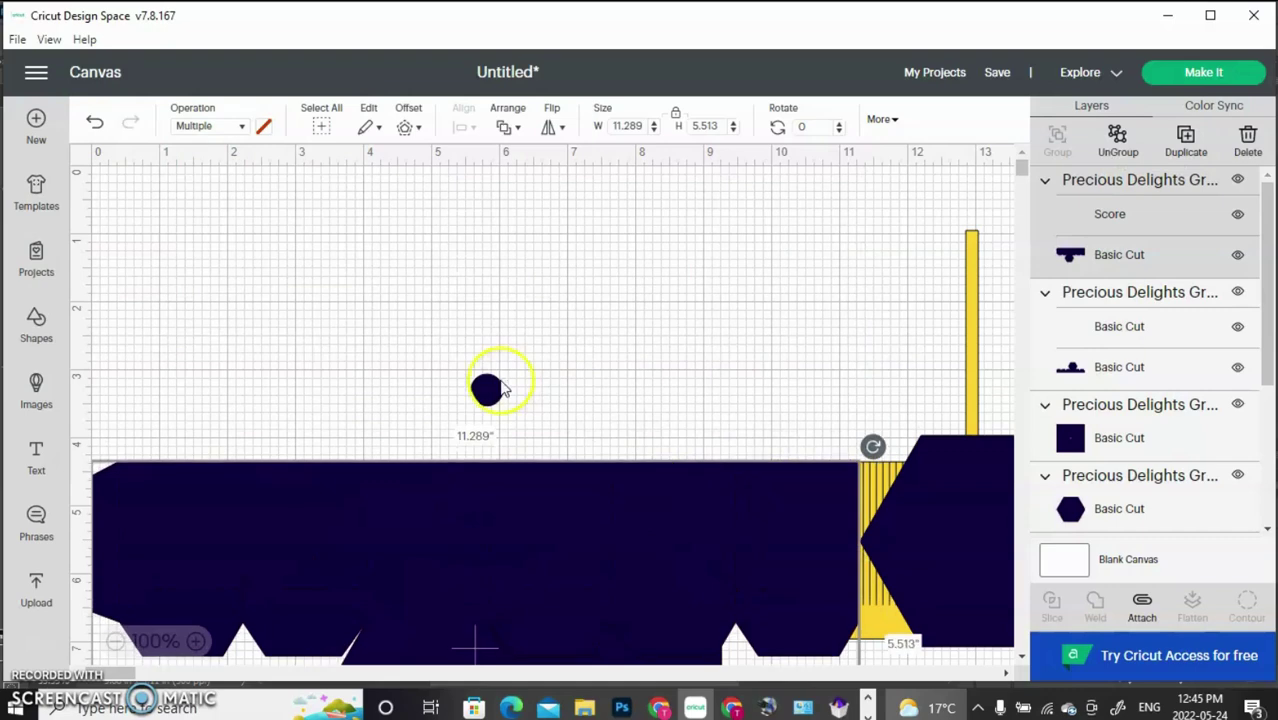
left_click_drag(497, 383, 978, 245)
left_click_drag(695, 534, 688, 246)
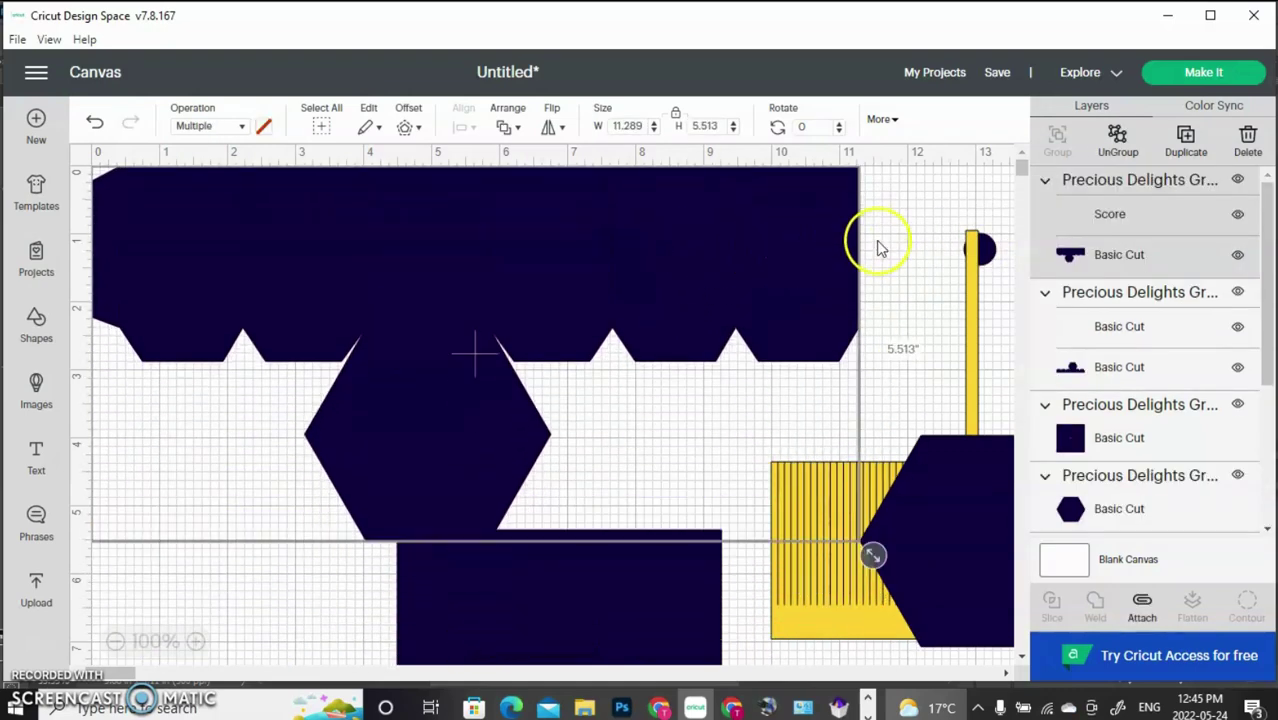
left_click(1142, 603)
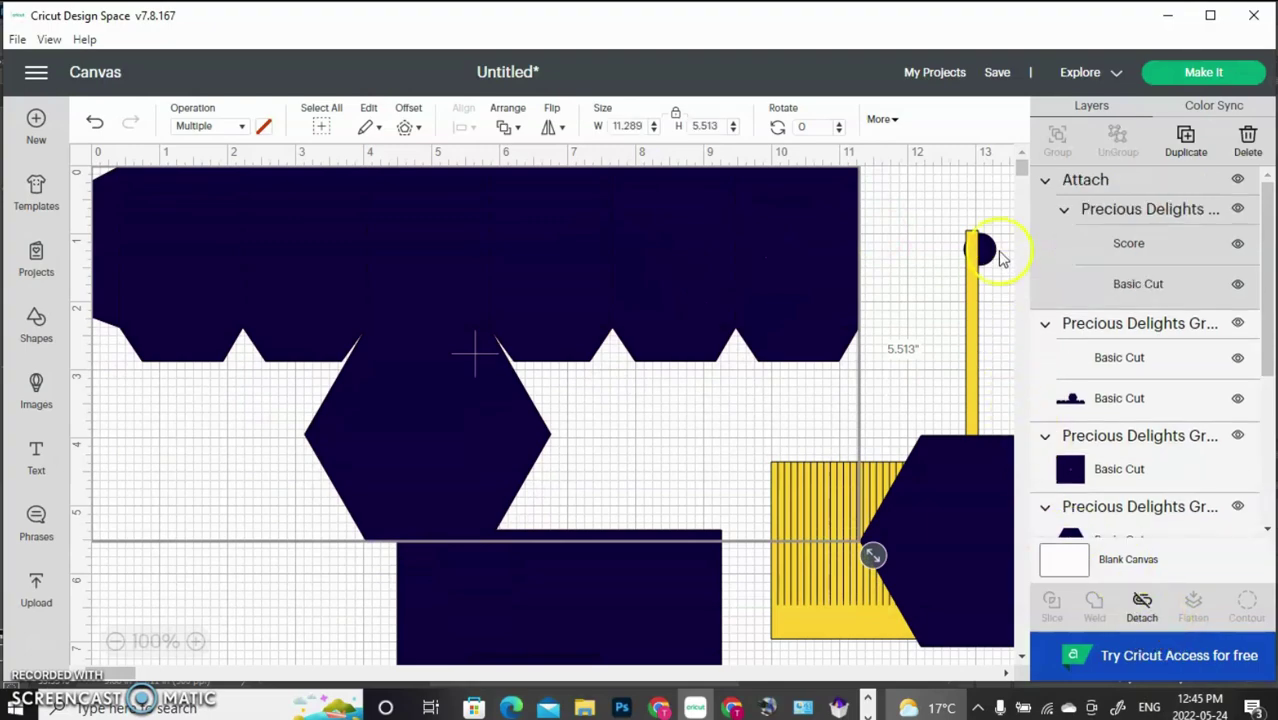
- Move the lower tabbed strip down and select its 11.089 by 0.839-inch inner rectangle layer
scroll(1022, 182, "down", 5)
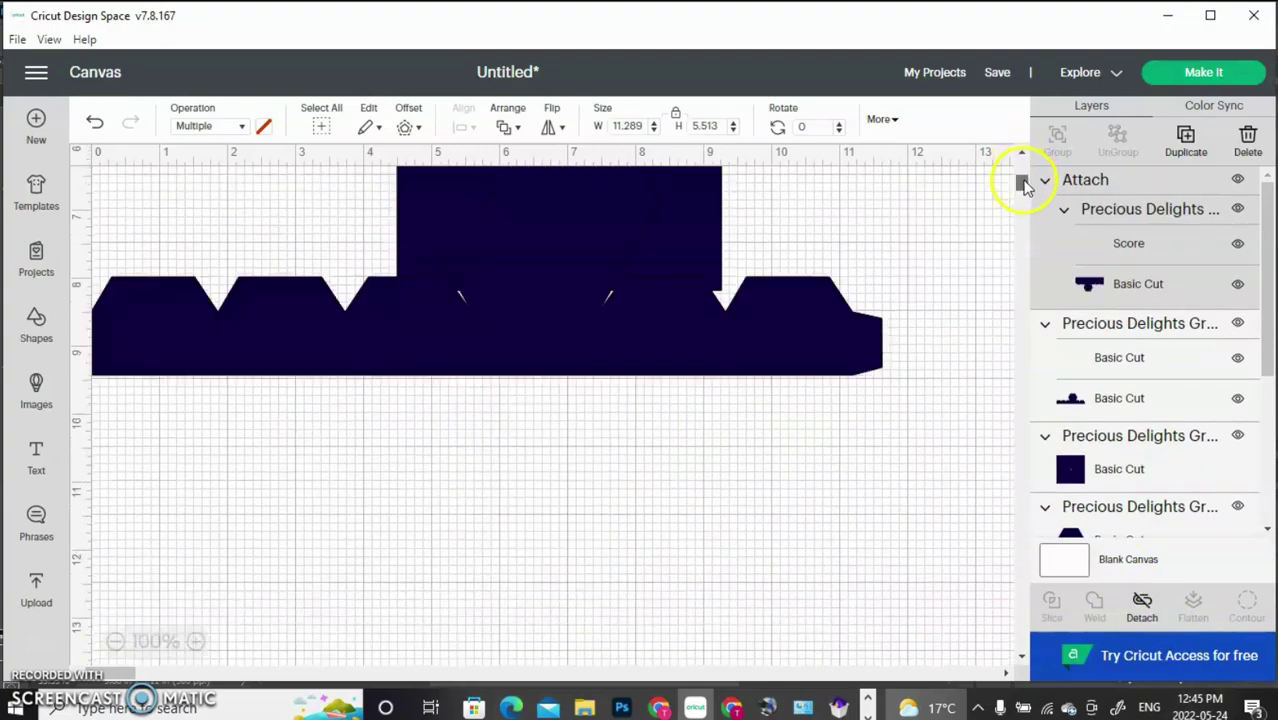
left_click_drag(514, 277, 505, 495)
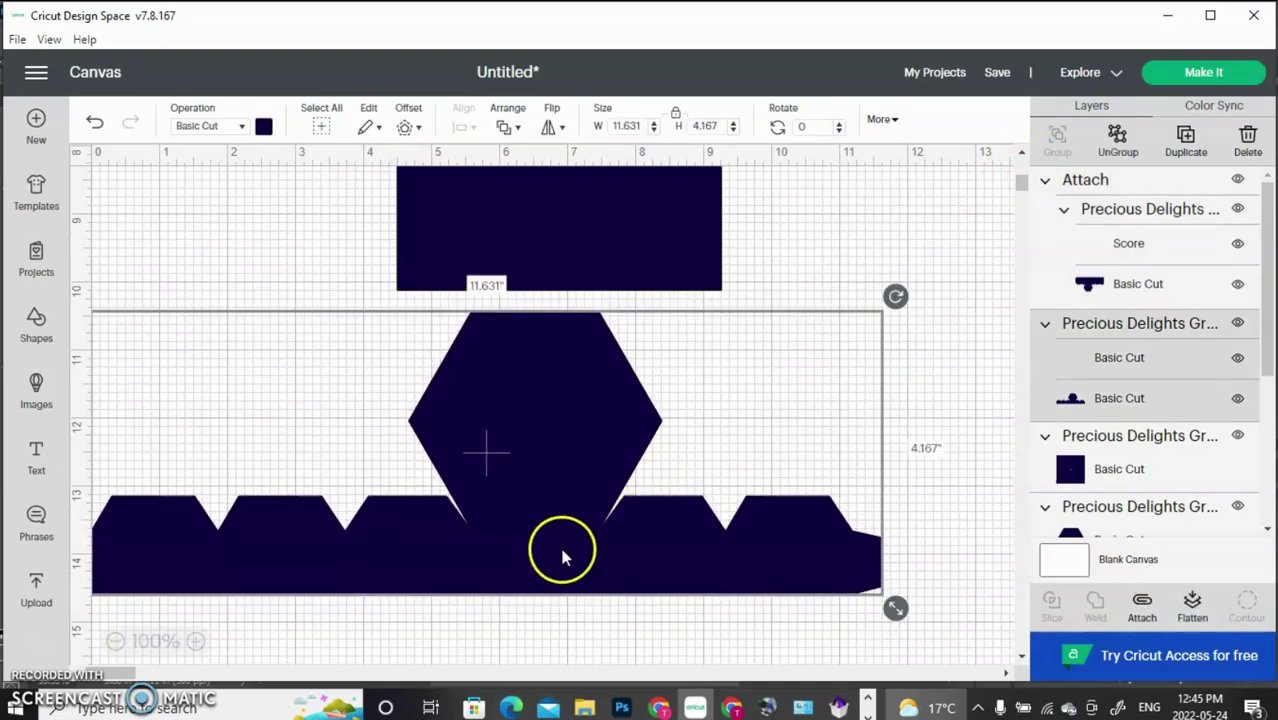
left_click(541, 492)
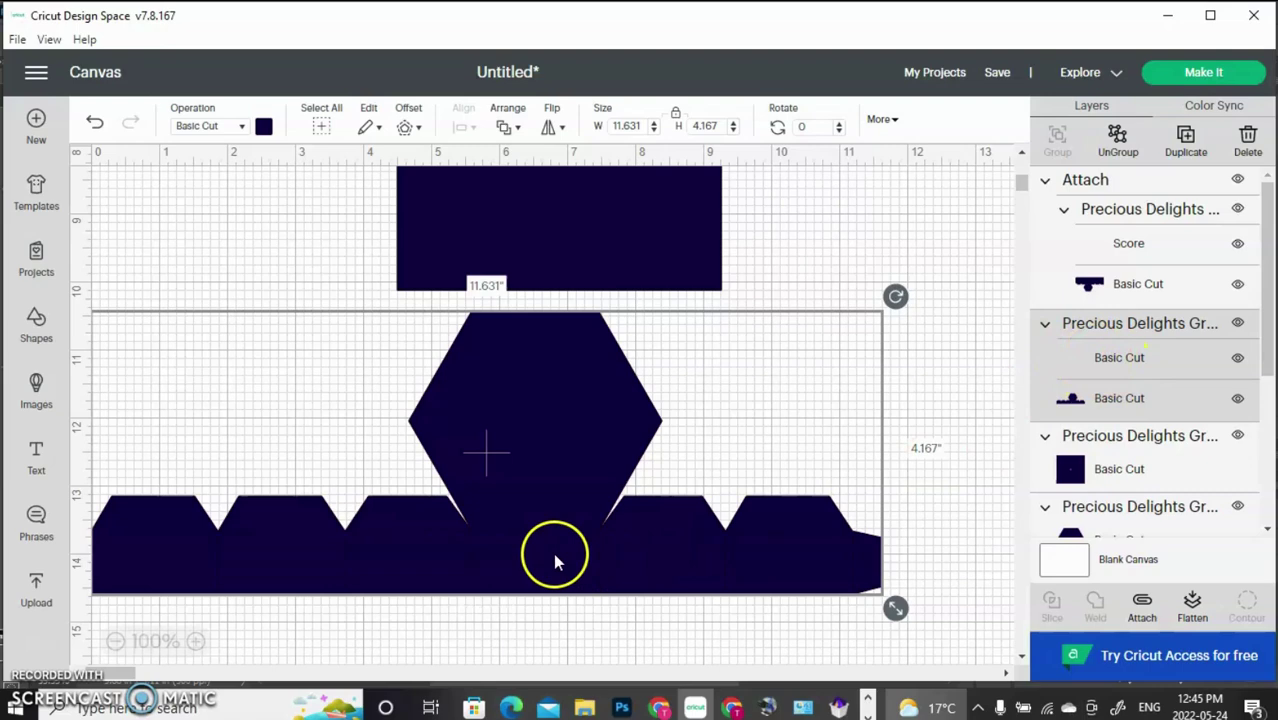
left_click(945, 505)
left_click(730, 551)
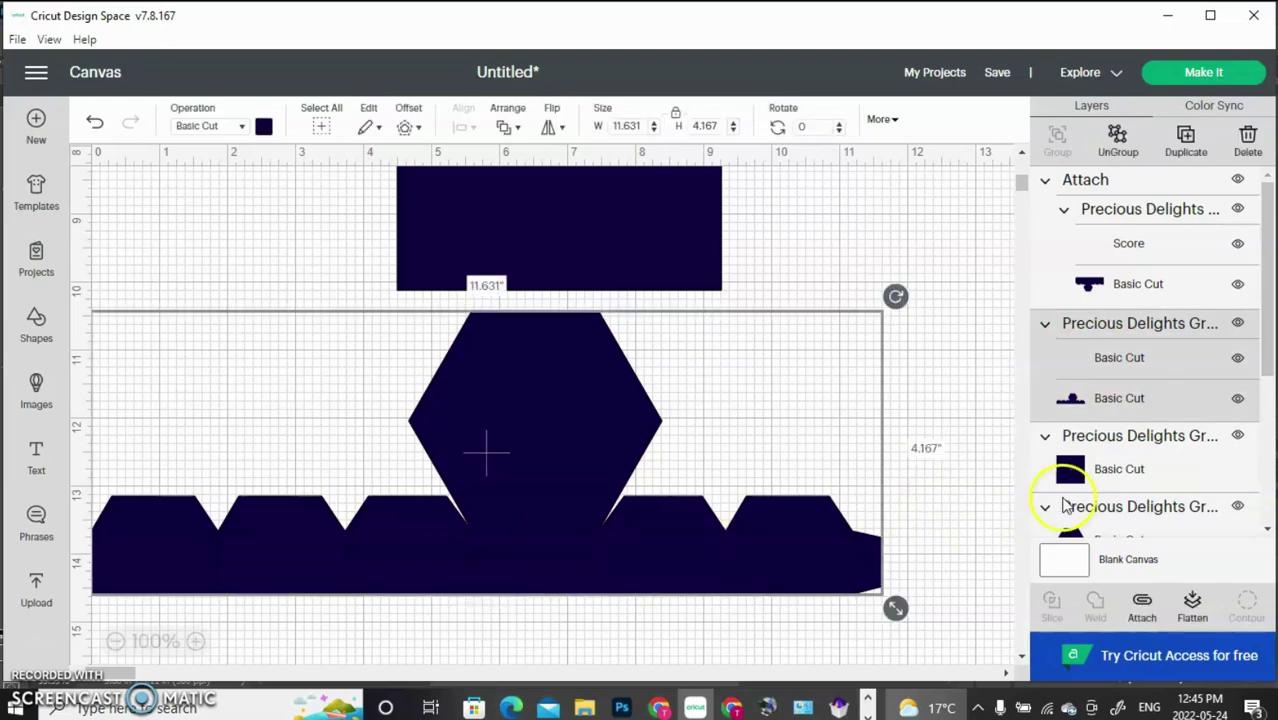
left_click(1133, 360)
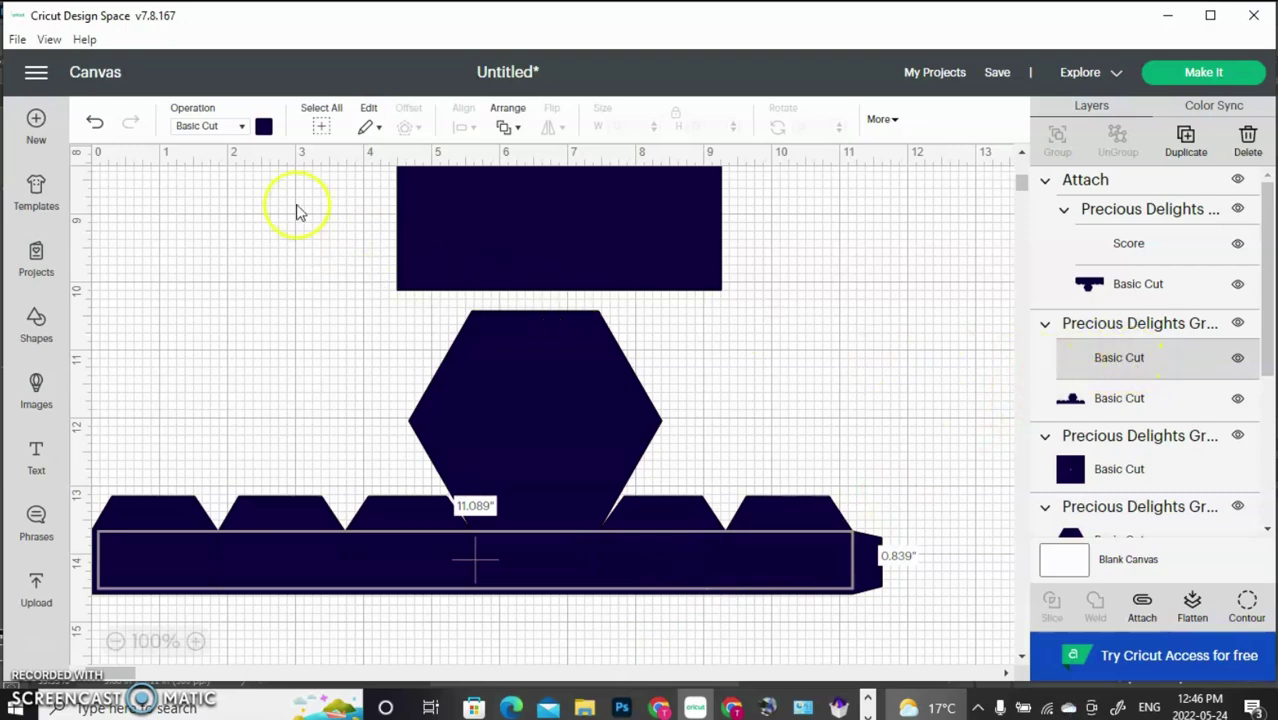
- Set the lower strip's inner rectangle to Score and attach the hexagon to the bottom strip
left_click(242, 134)
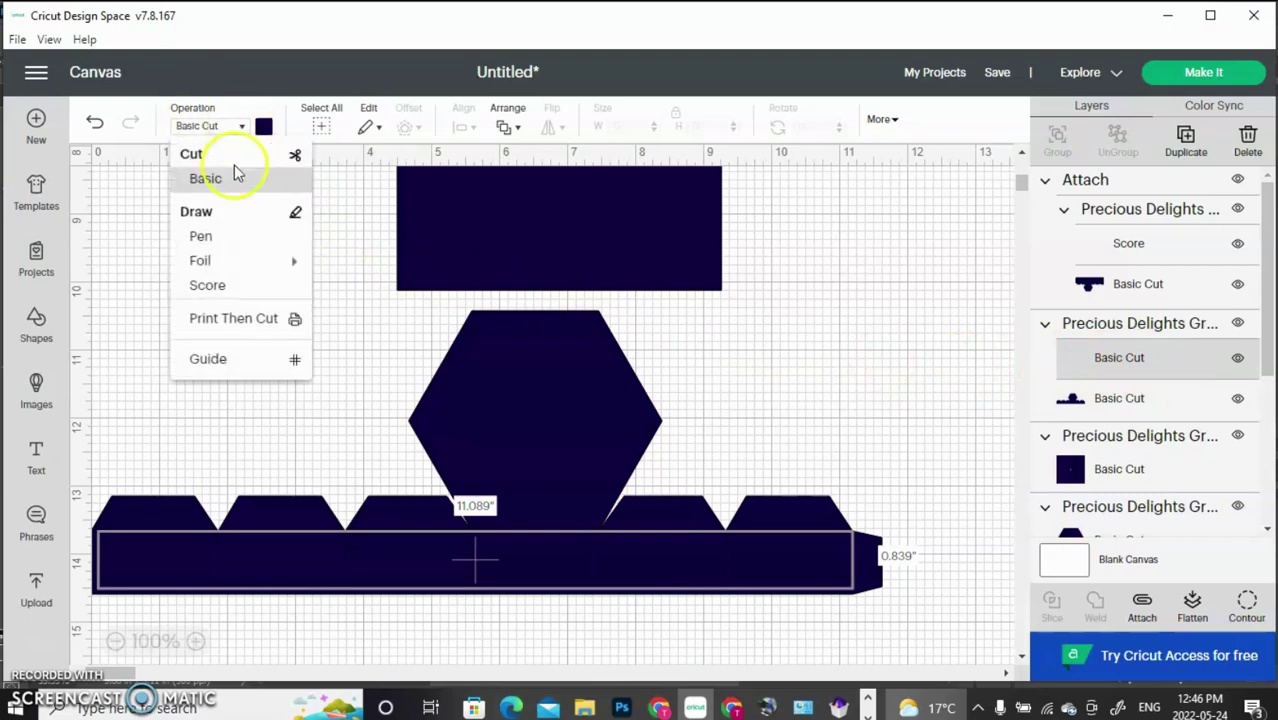
left_click(213, 289)
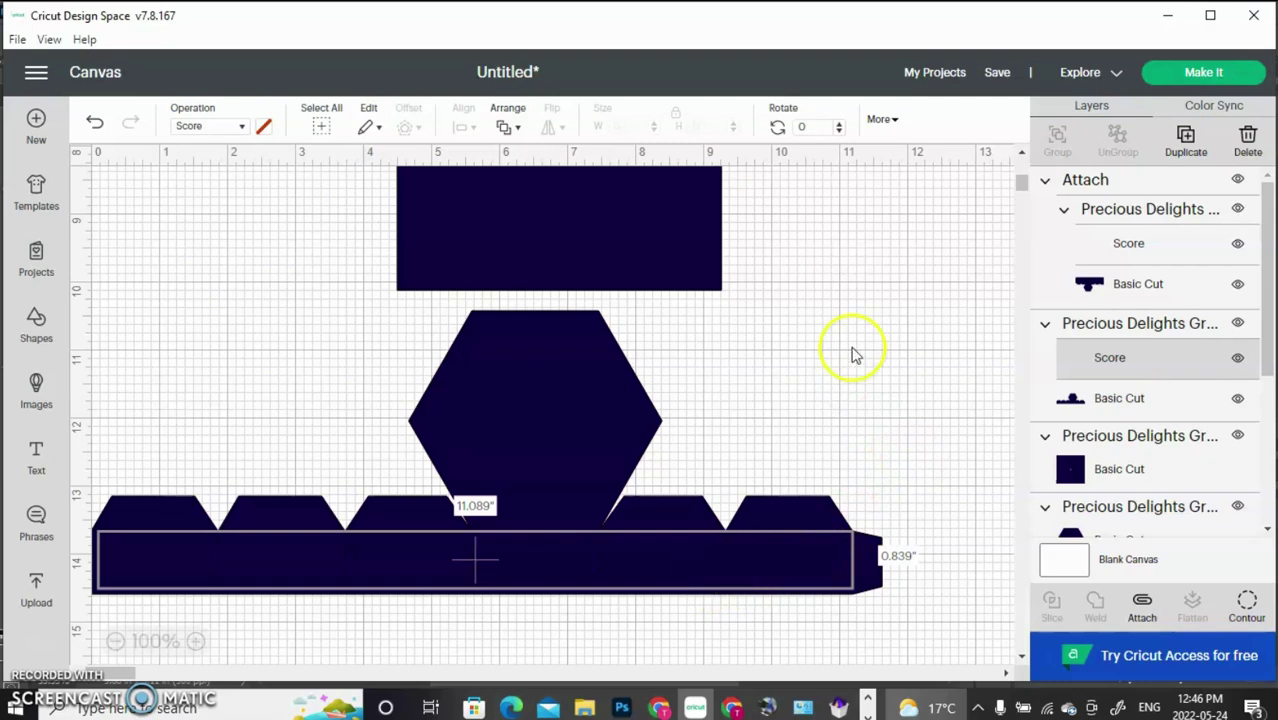
left_click(540, 342, "shift")
left_click_drag(540, 342, 530, 365)
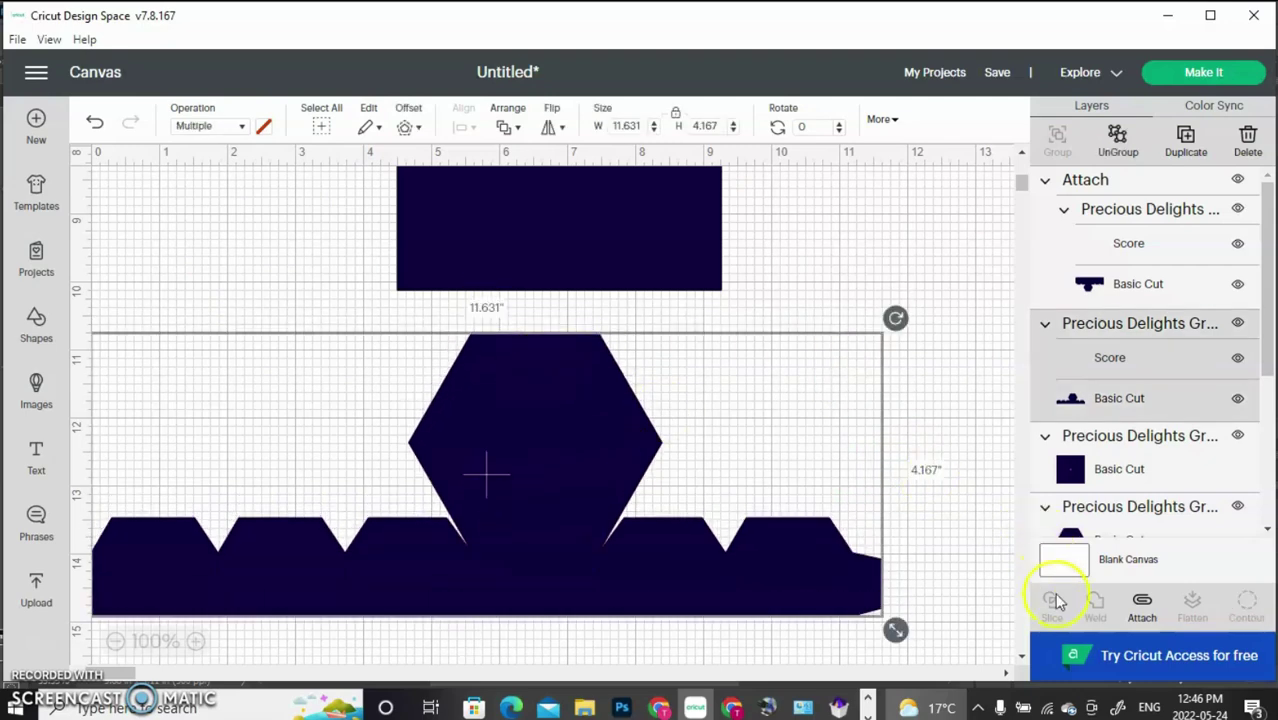
left_click(1142, 605)
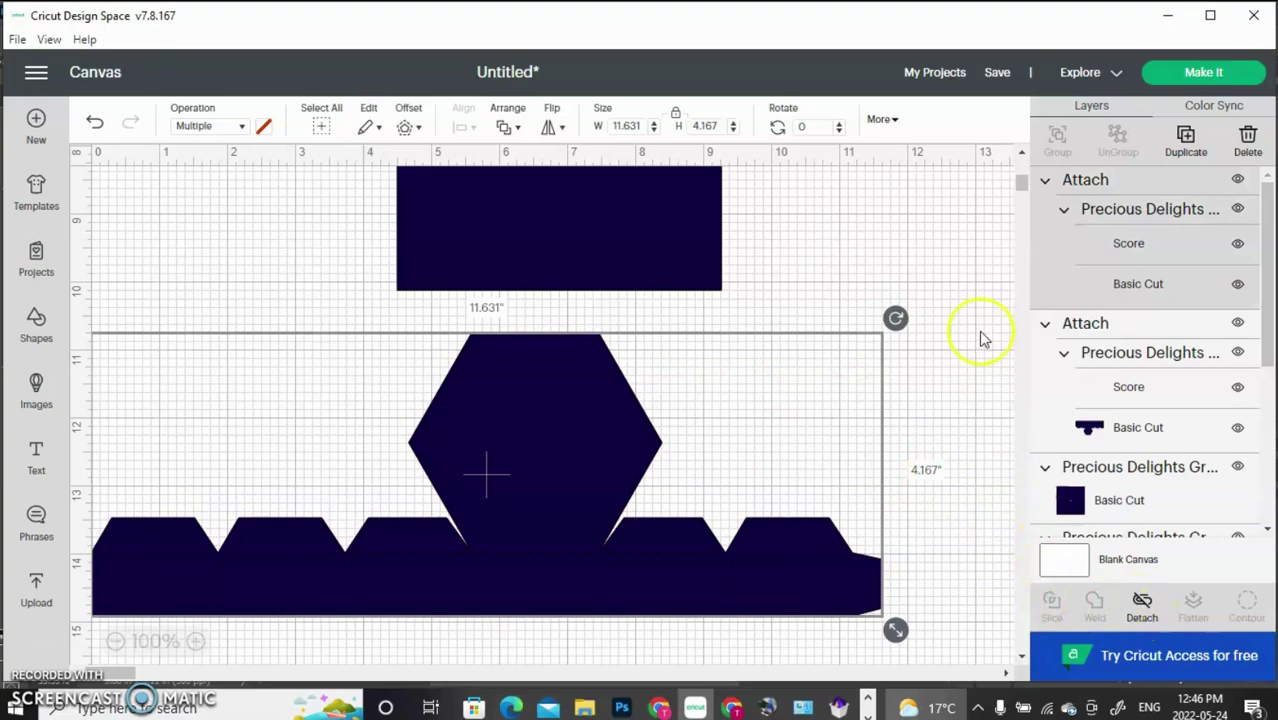
- Lower the attached top strip and hexagon about an inch, now 11.289 by 5.513 inches
left_click_drag(1021, 183, 1021, 173)
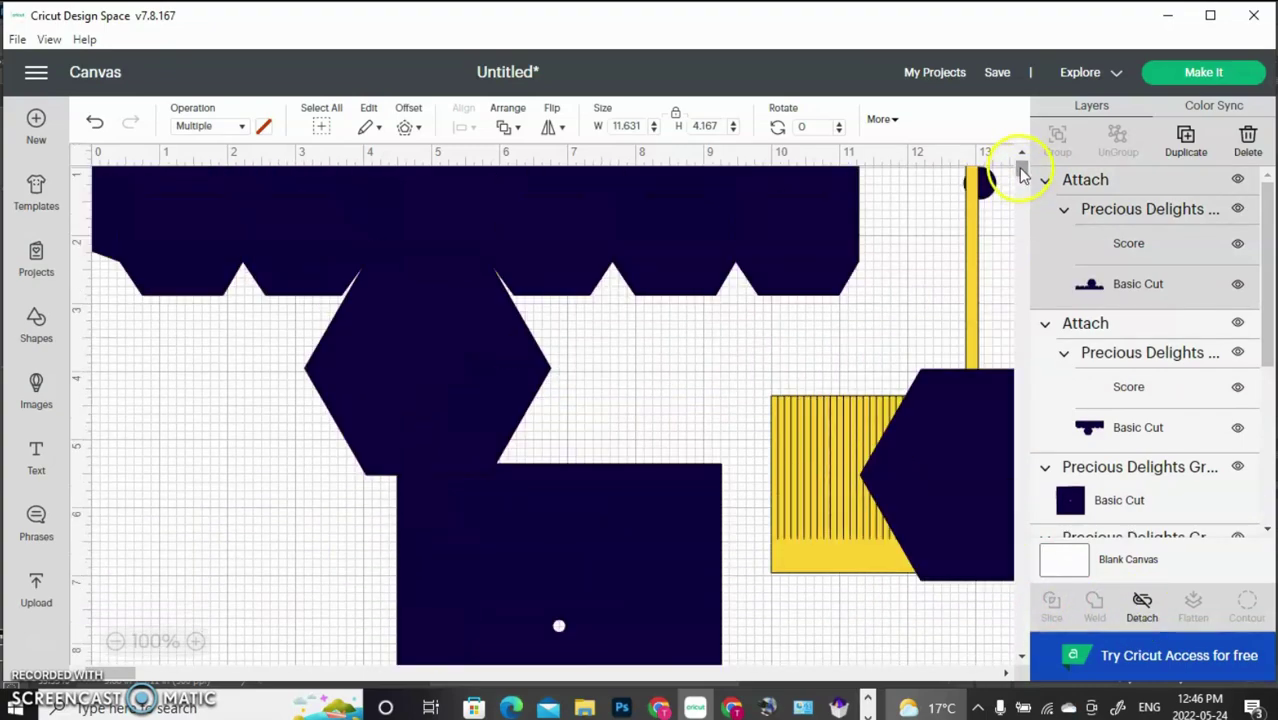
scroll(776, 265, "up", 1)
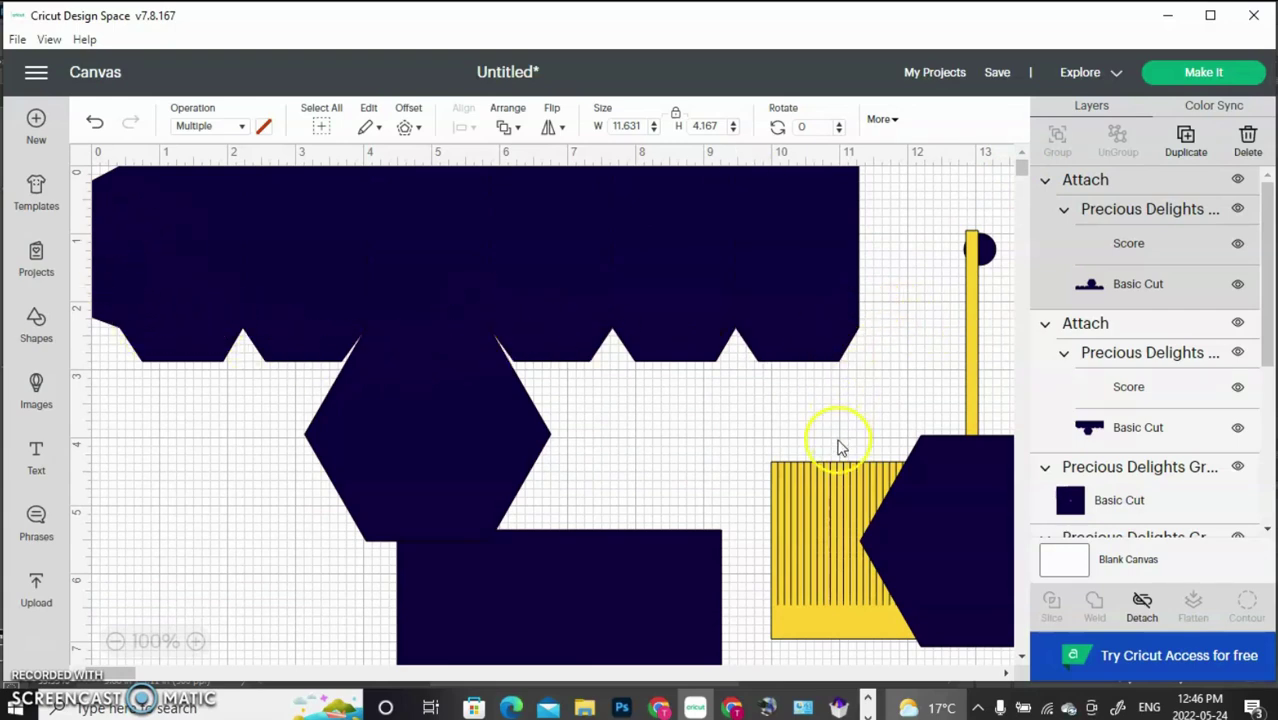
left_click_drag(603, 296, 587, 366)
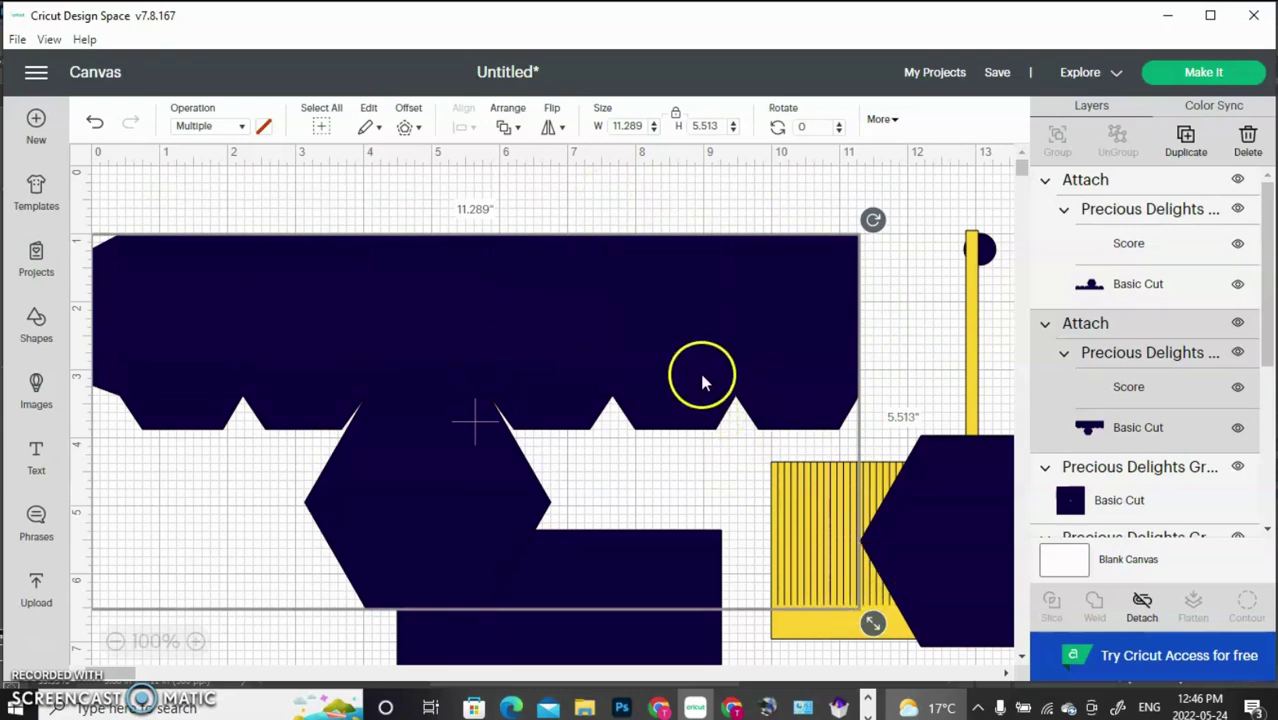
- Move the attached top group back up, then put the dark square and lower banner over the hexagon
left_click(922, 305)
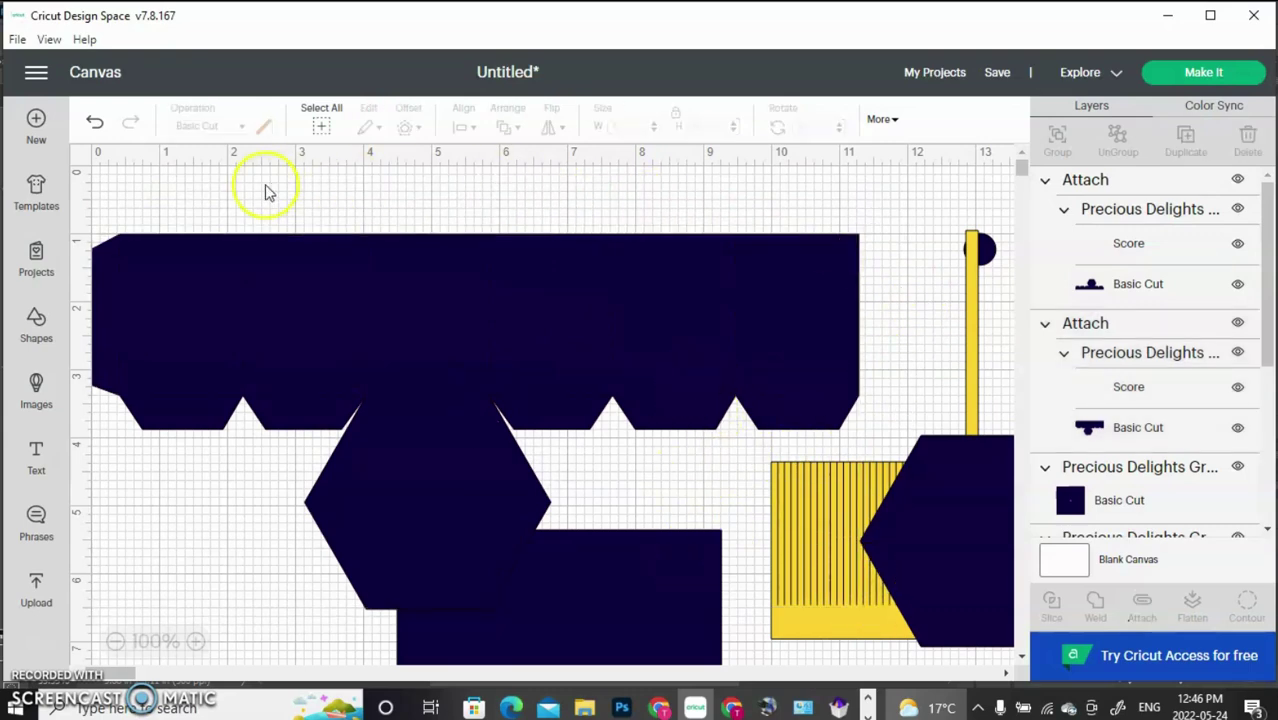
left_click_drag(577, 456, 577, 388)
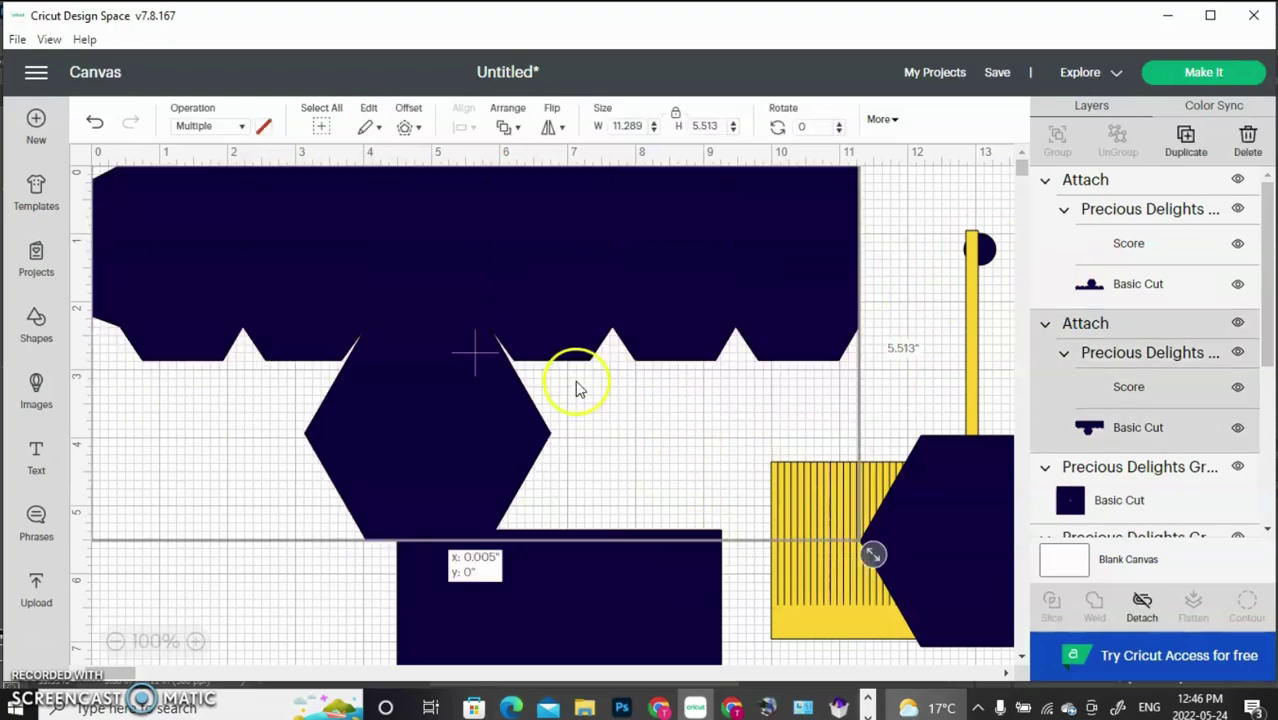
left_click_drag(645, 564, 578, 282)
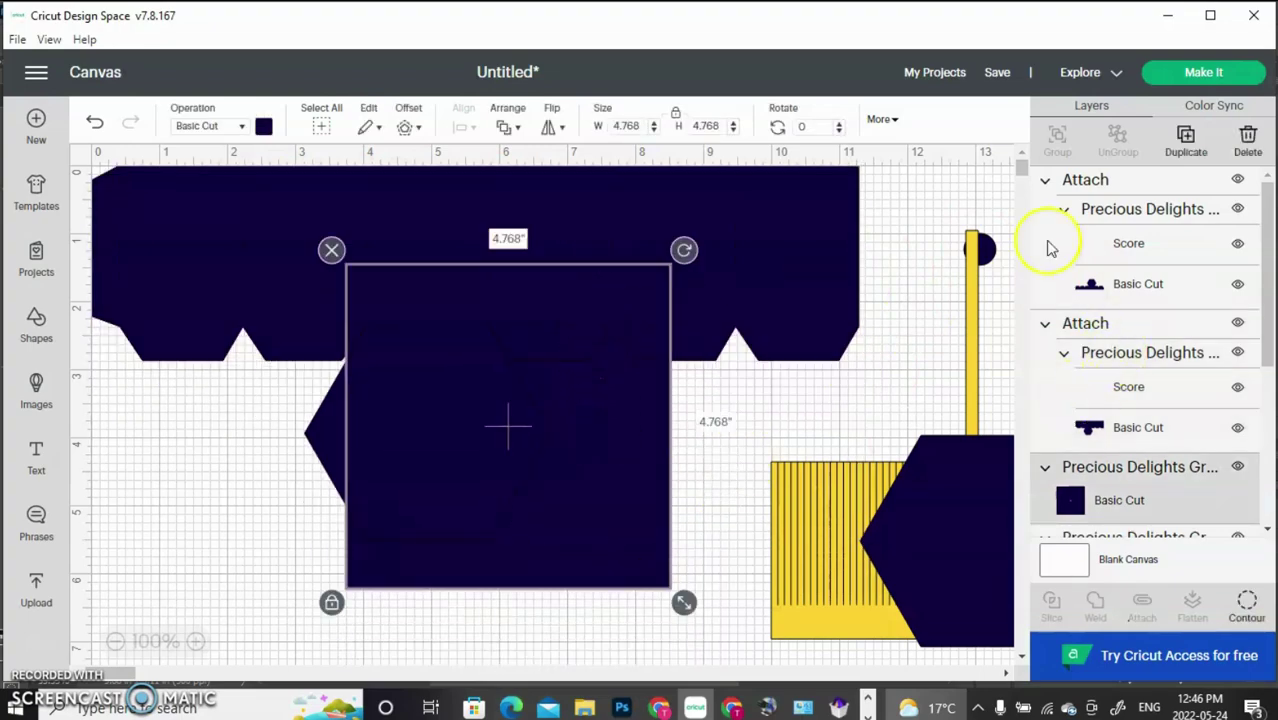
scroll(1021, 178, "down", 5)
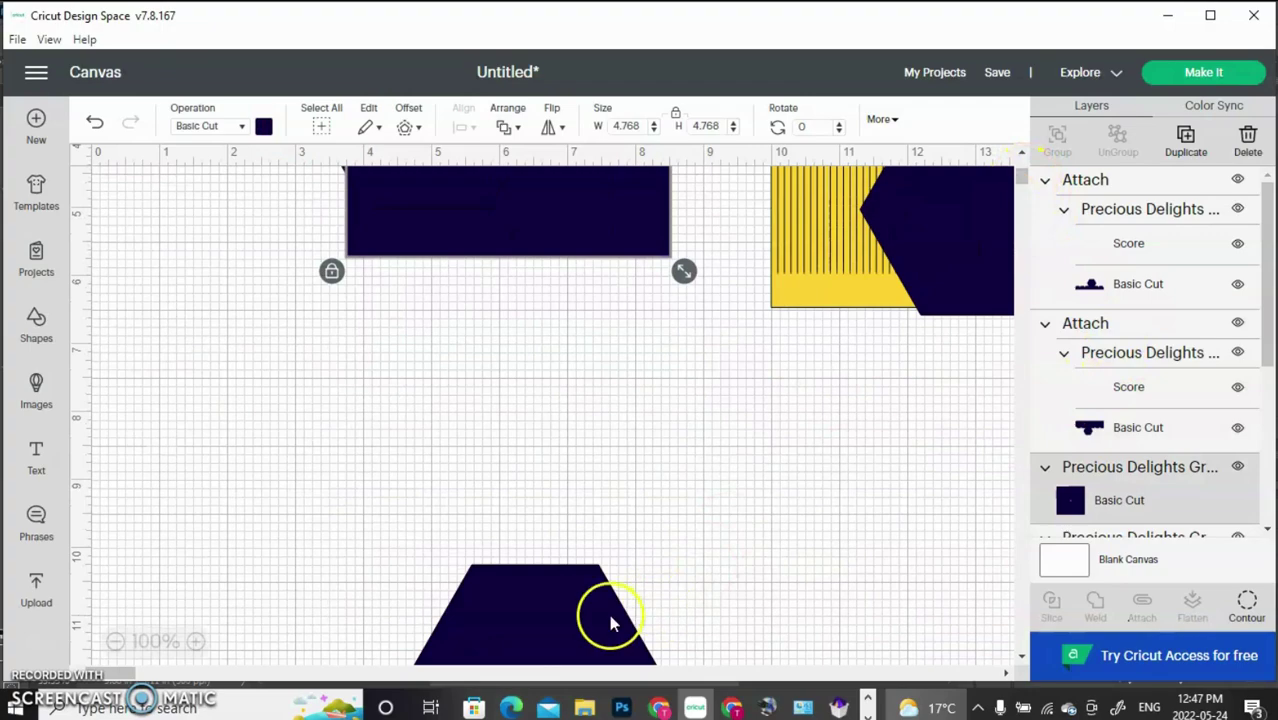
left_click_drag(609, 614, 650, 140)
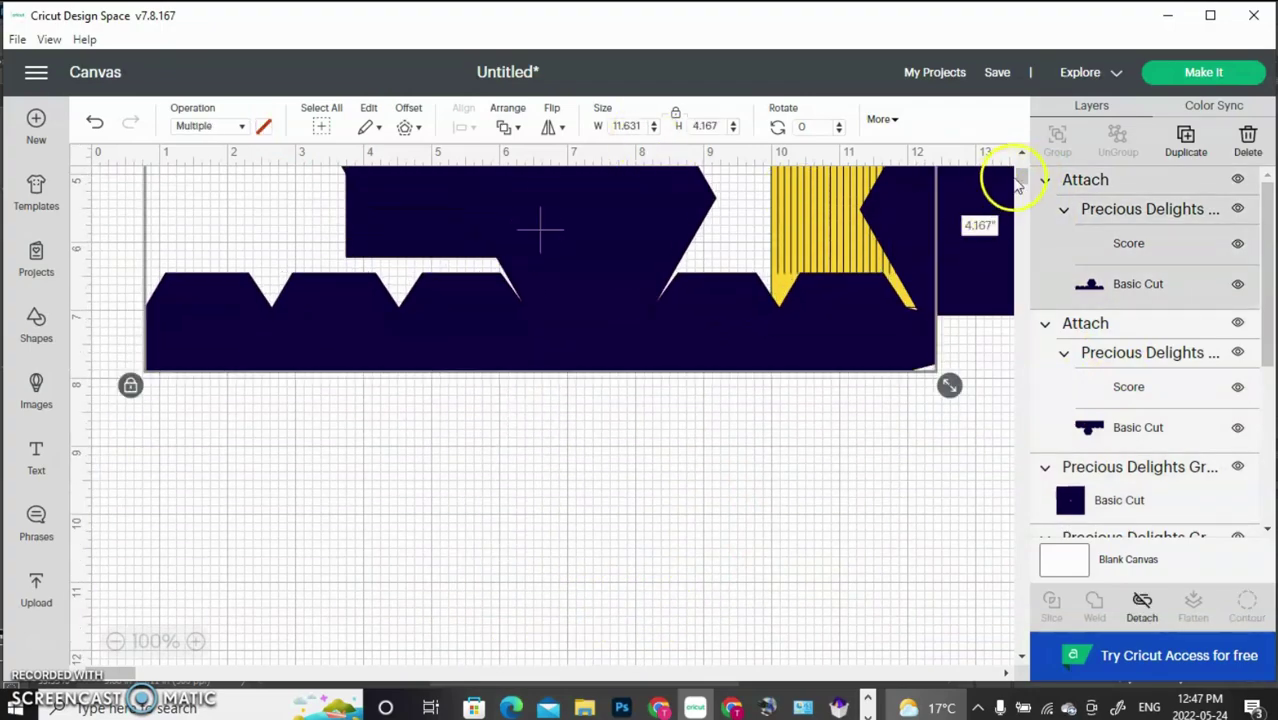
scroll(1021, 174, "up", 5)
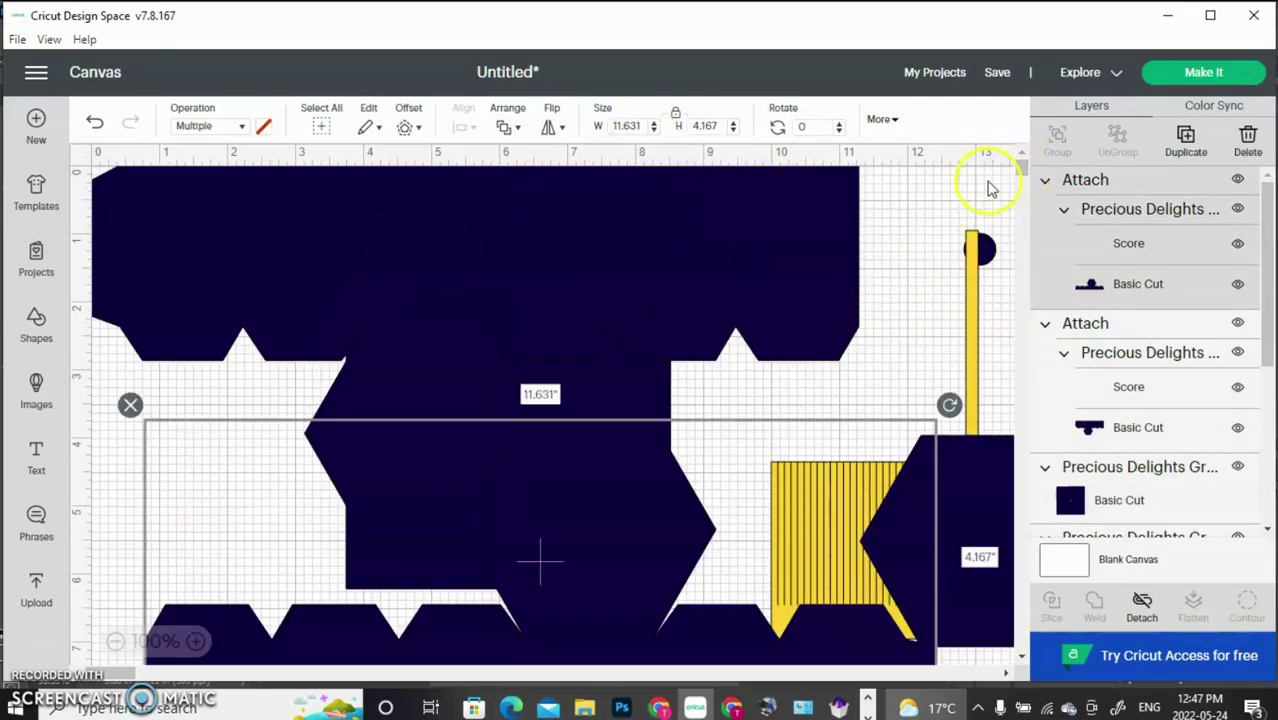
- Pull the yellow stick, small circle and big hexagon onto the cluster, then marquee-select everything
left_click(1010, 182)
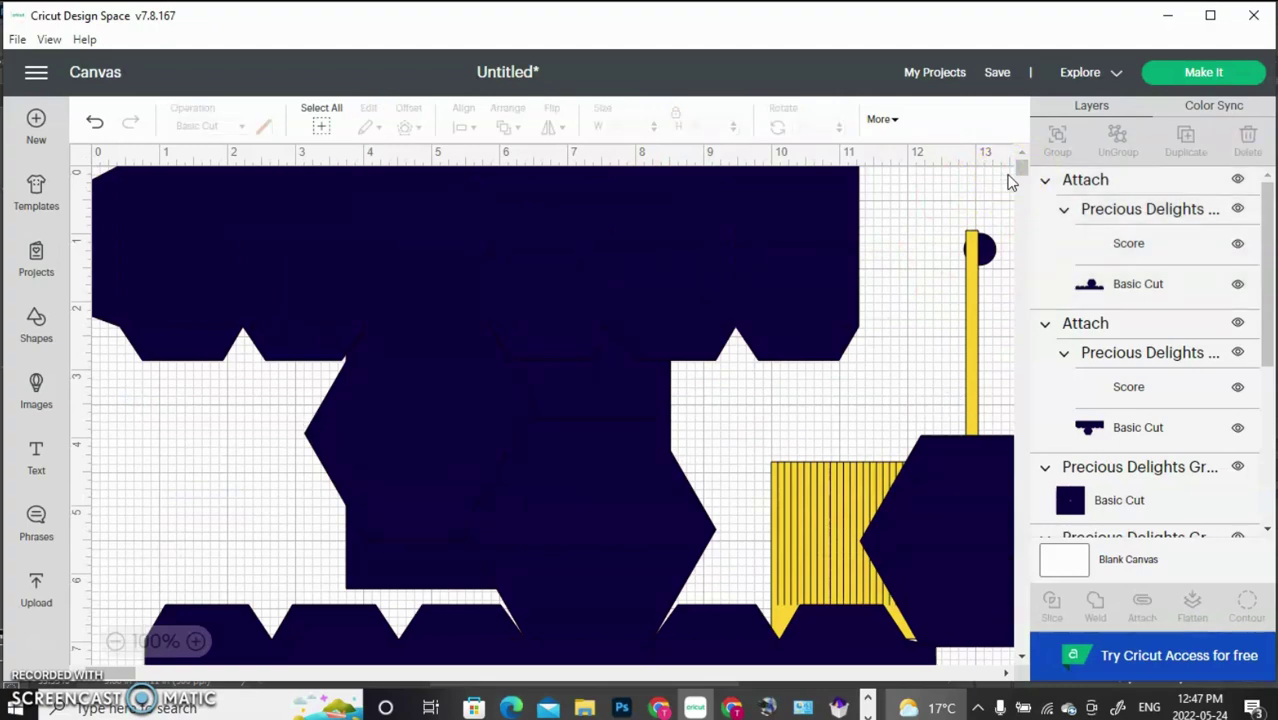
scroll(756, 214, "down", 3)
left_click(1021, 188)
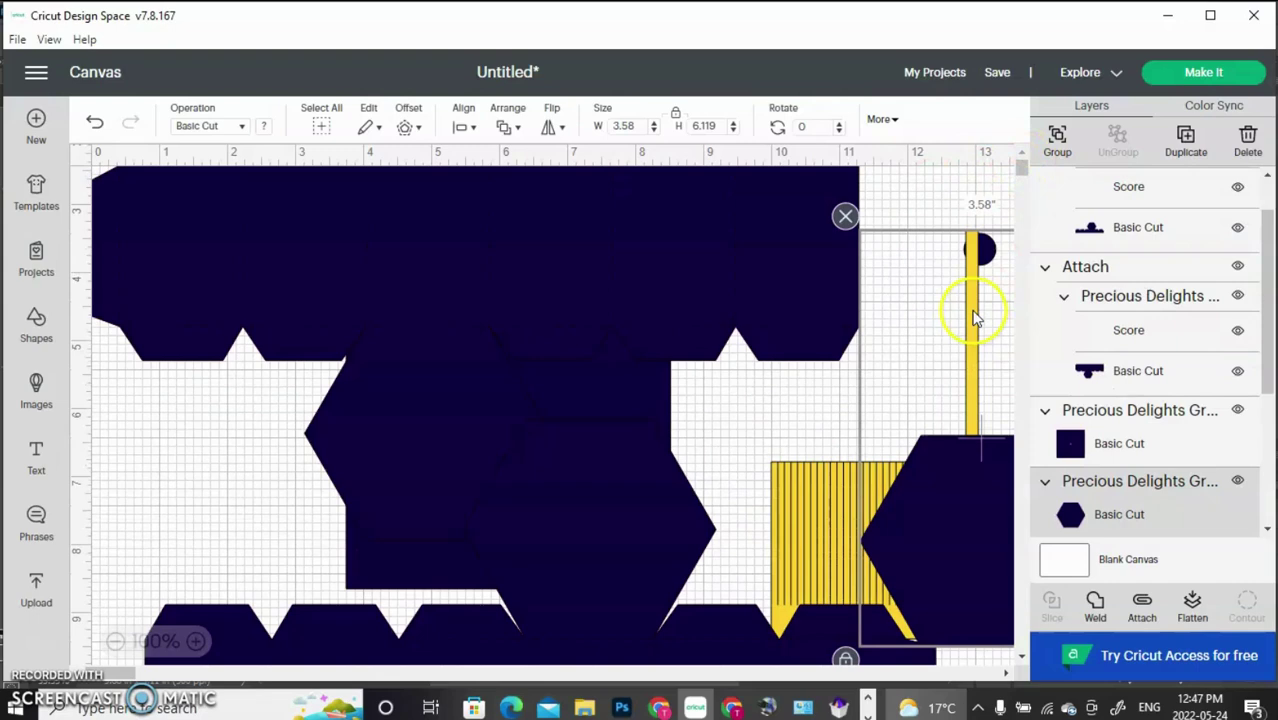
left_click(968, 207)
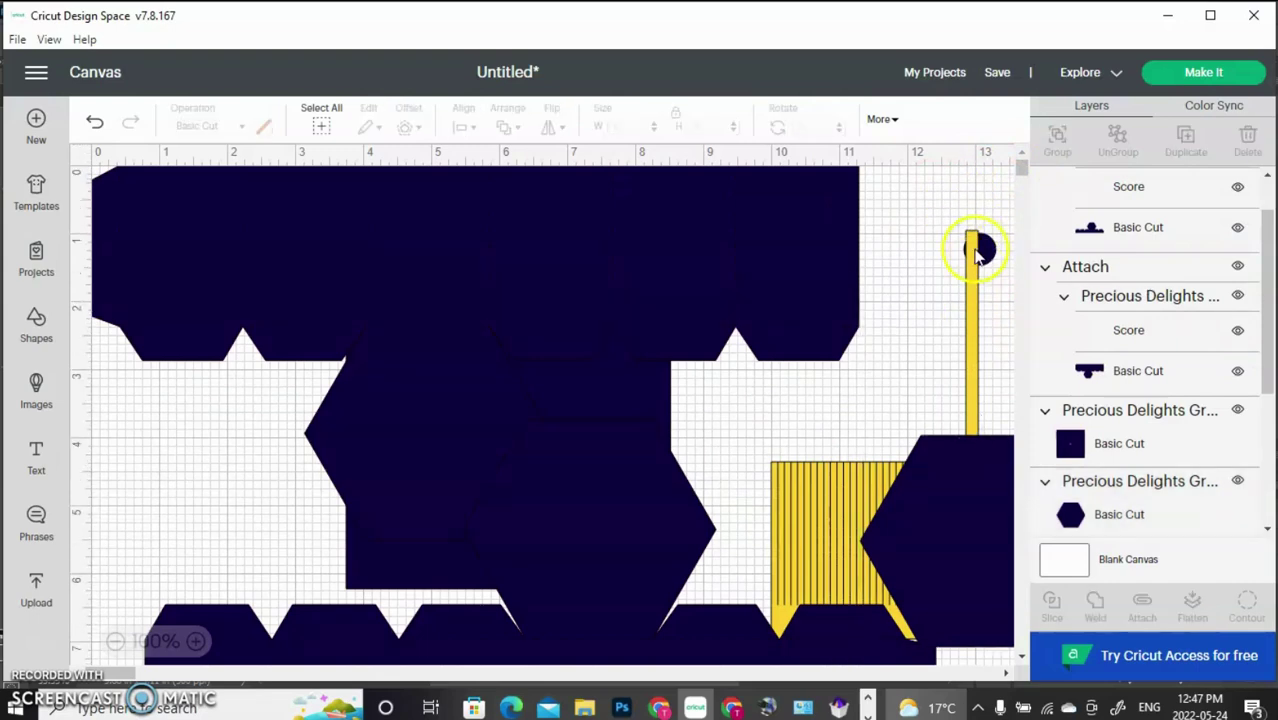
left_click_drag(976, 250, 860, 248)
left_click_drag(979, 251, 713, 299)
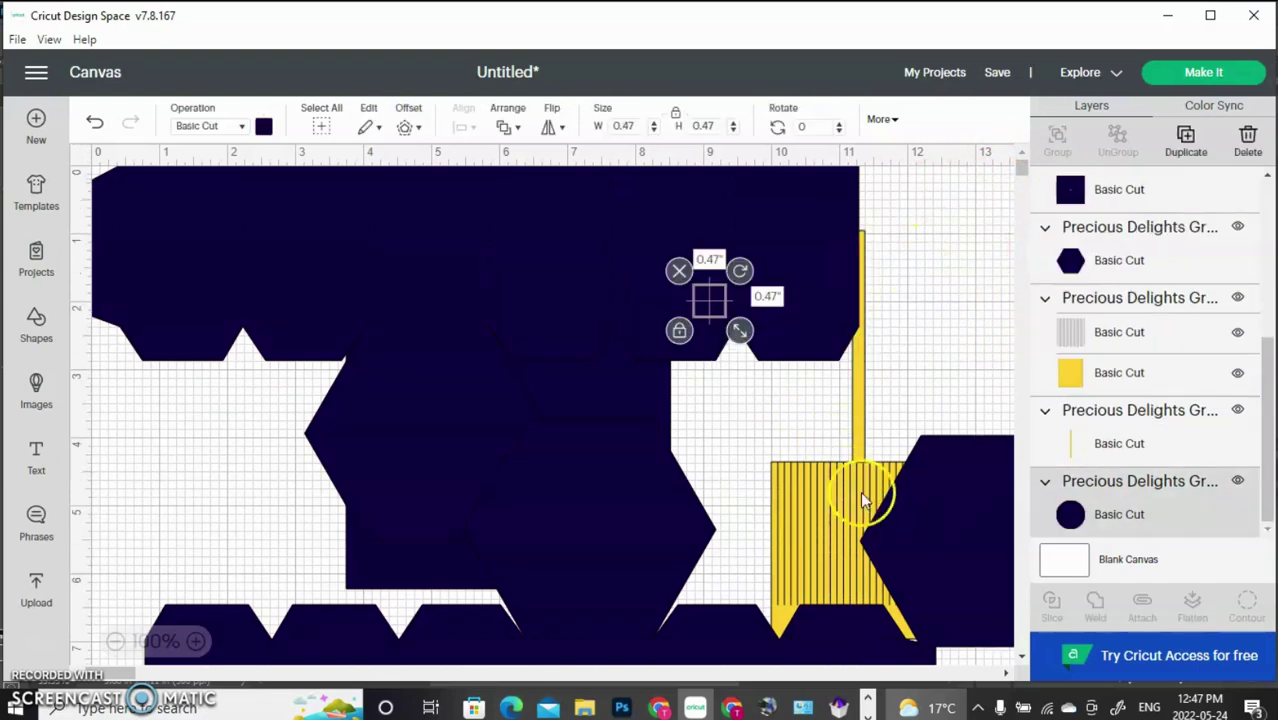
left_click_drag(938, 512, 723, 474)
left_click_drag(961, 194, 240, 656)
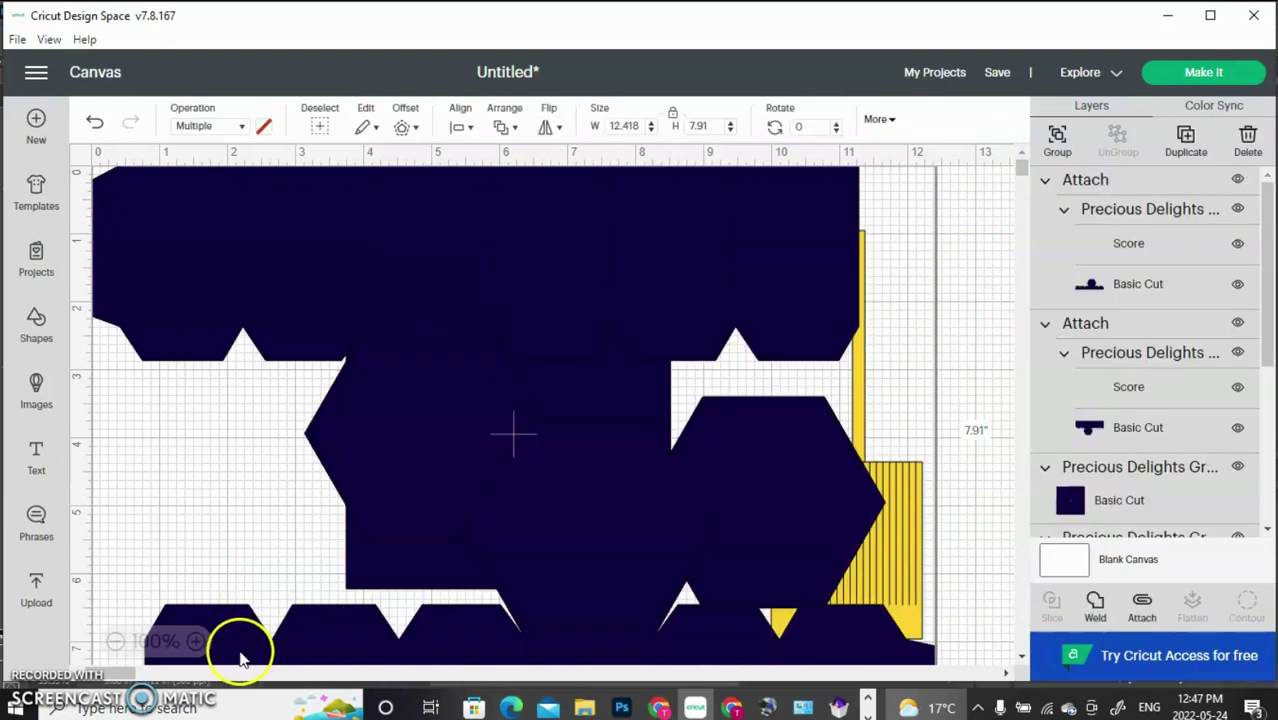
- Group all selected pieces and scale the design from 7.91 to about 5.769 inches tall
left_click(1057, 138)
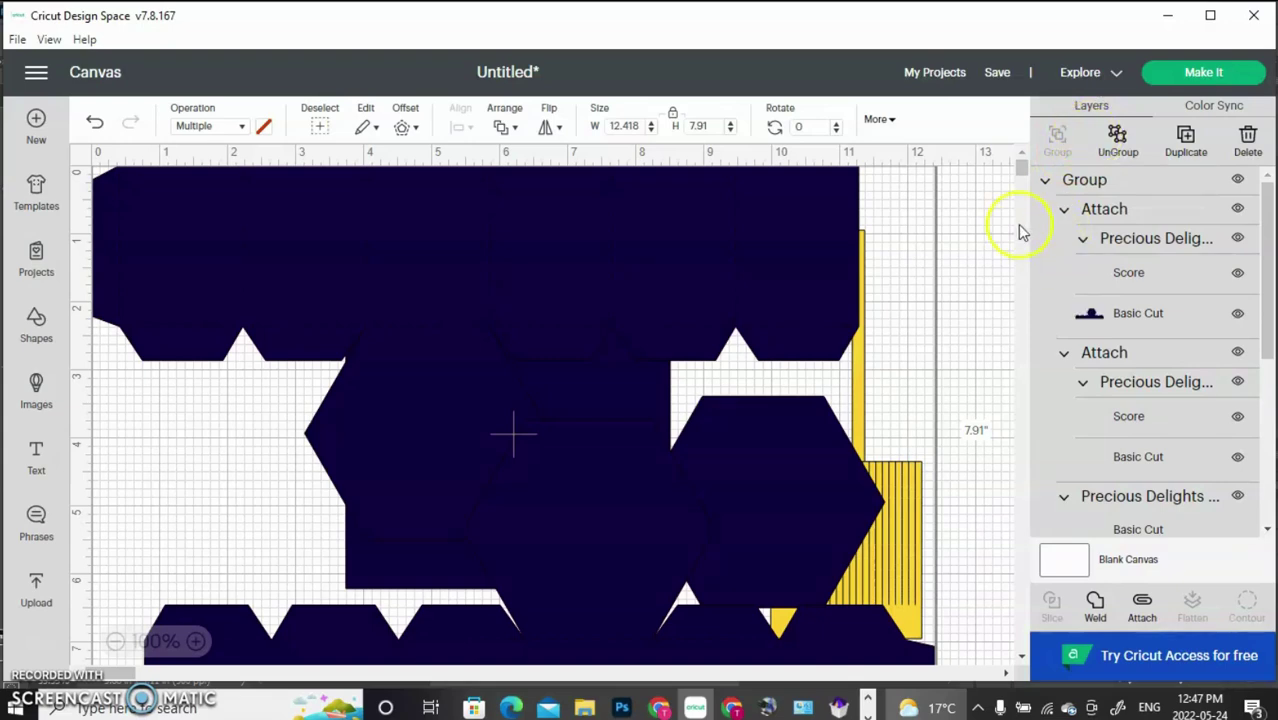
scroll(1022, 173, "down", 3)
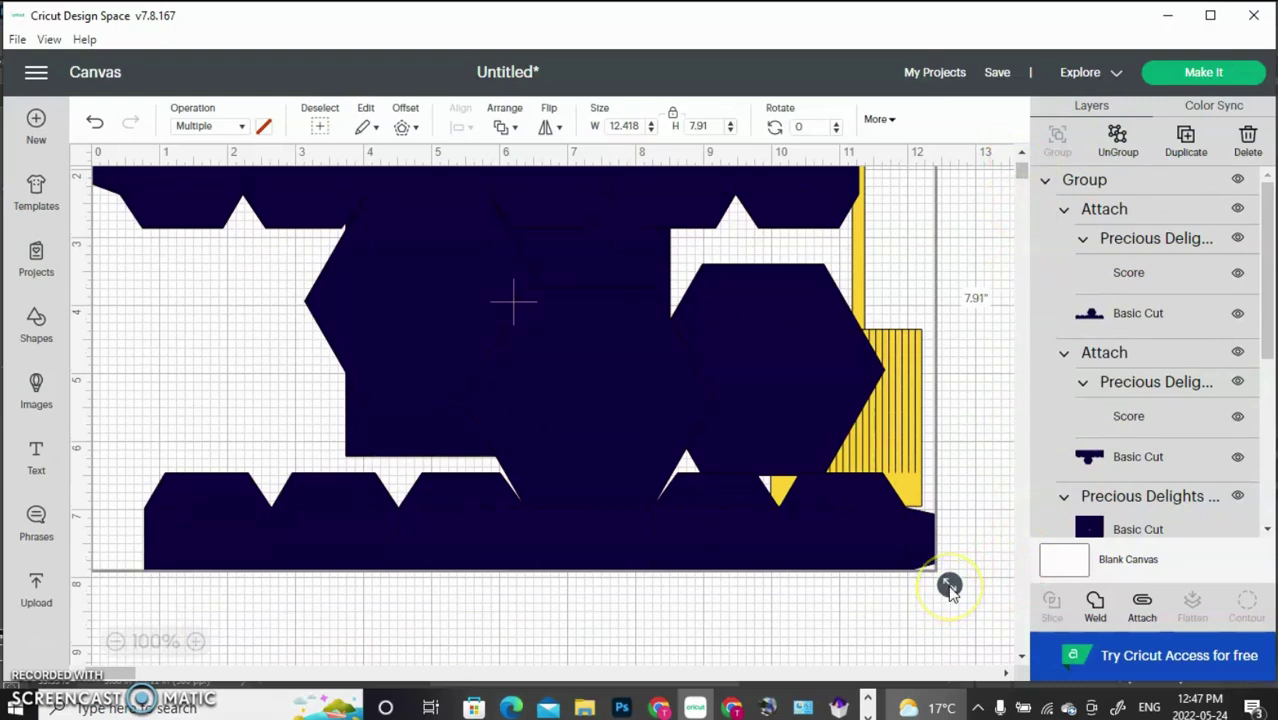
left_click_drag(949, 590, 685, 320)
left_click_drag(655, 297, 793, 297)
left_click(940, 265)
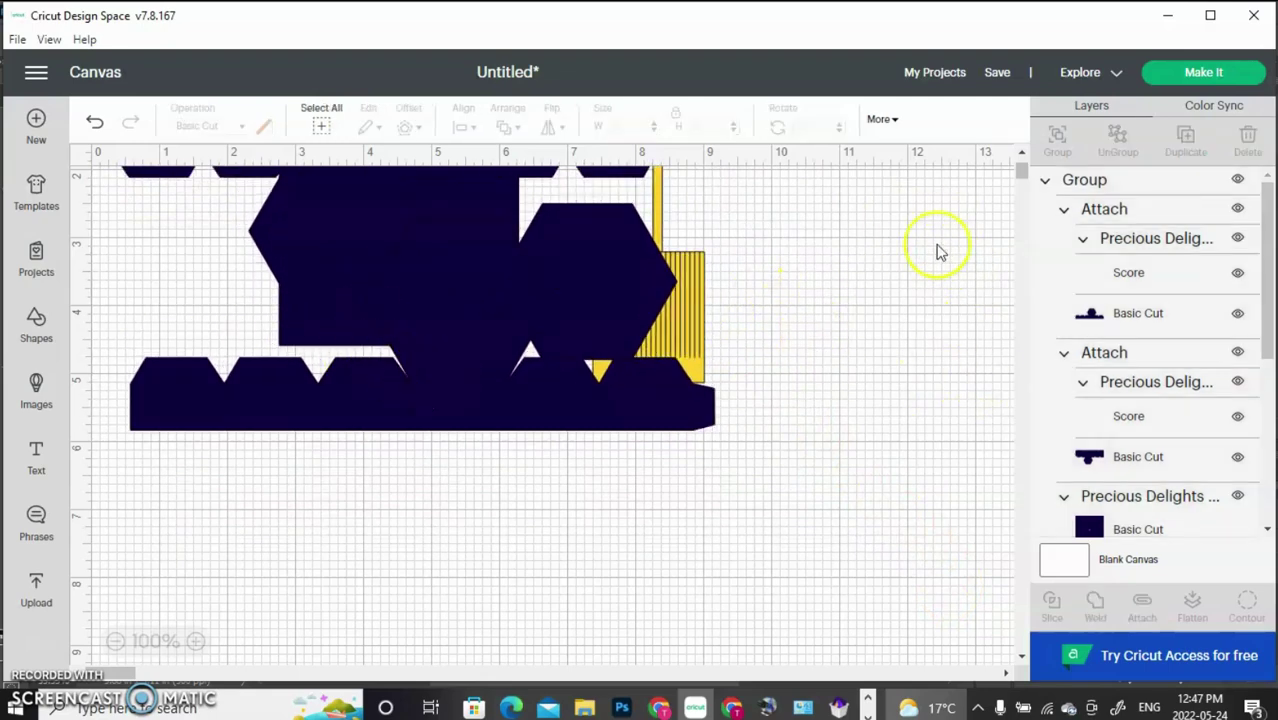
- Ungroup the scaled design and move the attached hexagon strip down
left_click(622, 300)
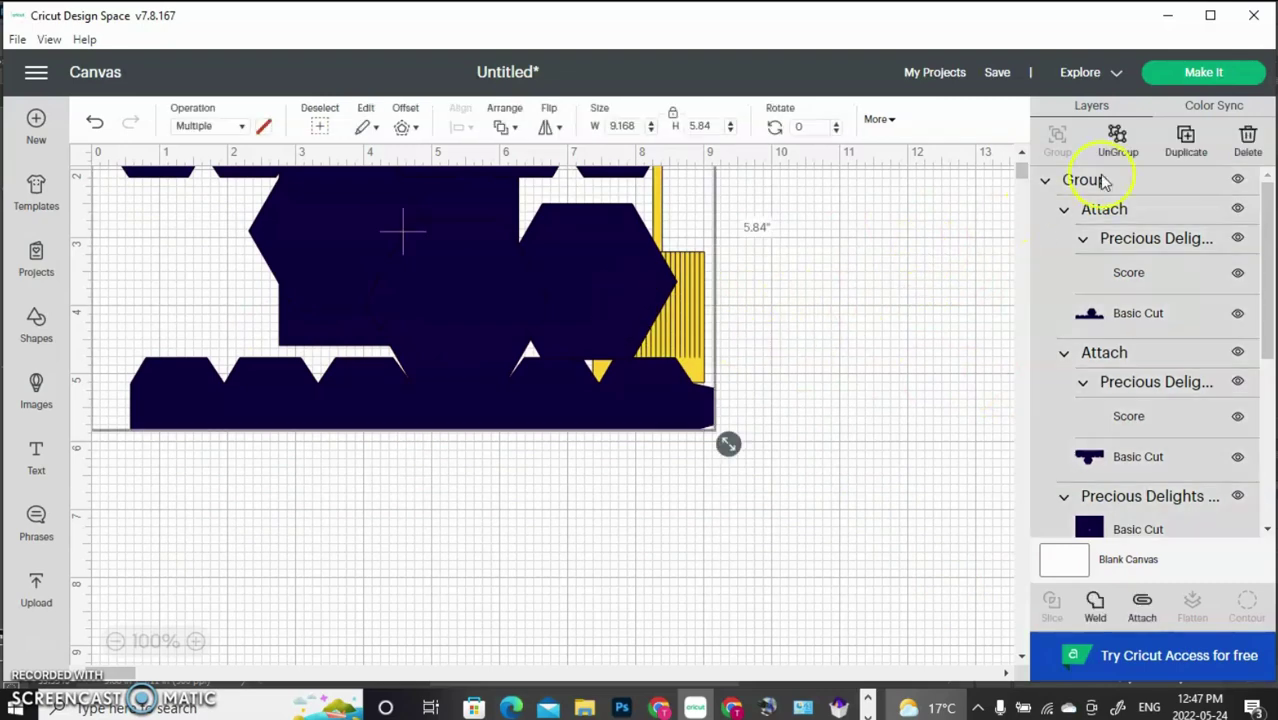
left_click(1120, 150)
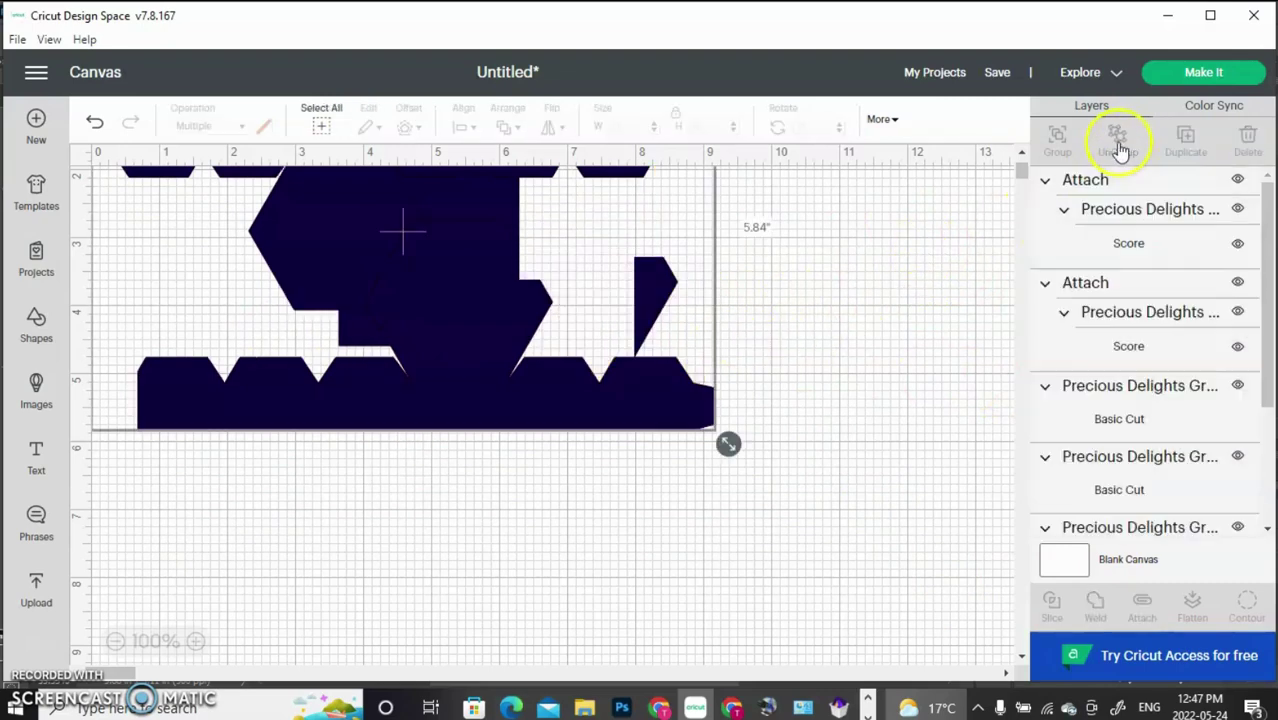
left_click(468, 355)
left_click_drag(470, 360, 456, 465)
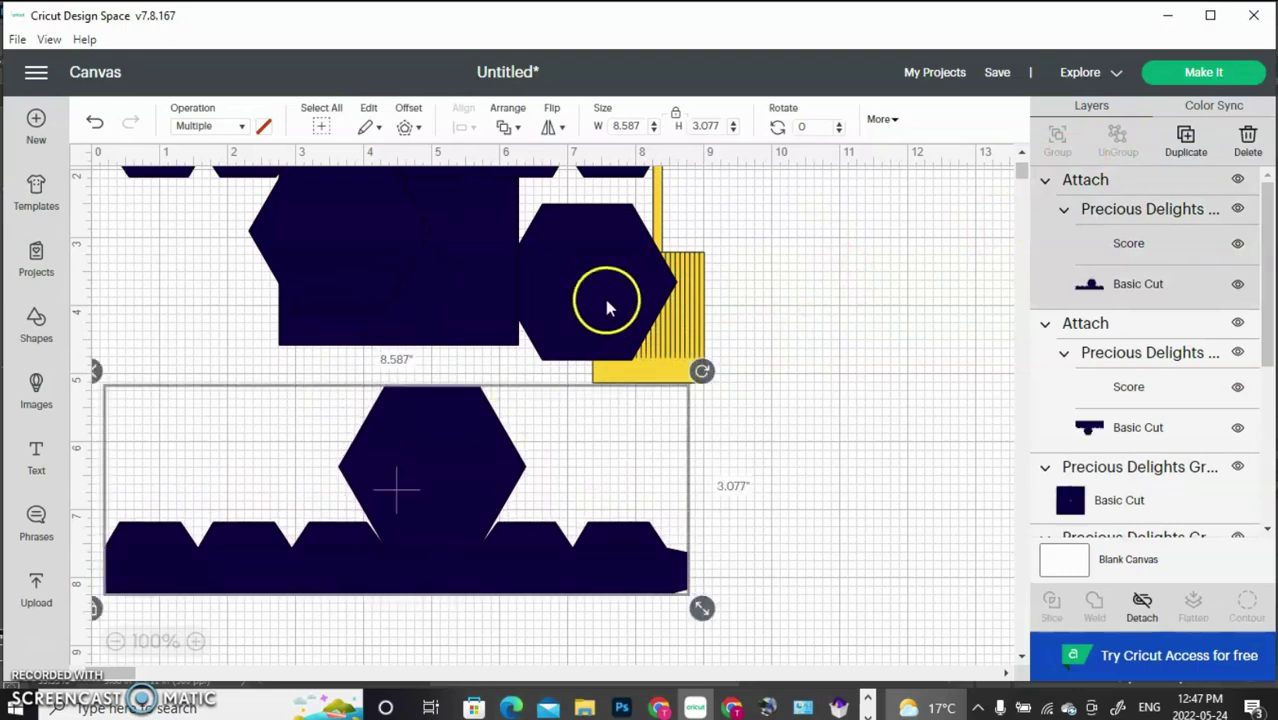
- Shift the upper piece groups down and the yellow rectangle and navy square right
left_click_drag(607, 294, 545, 432)
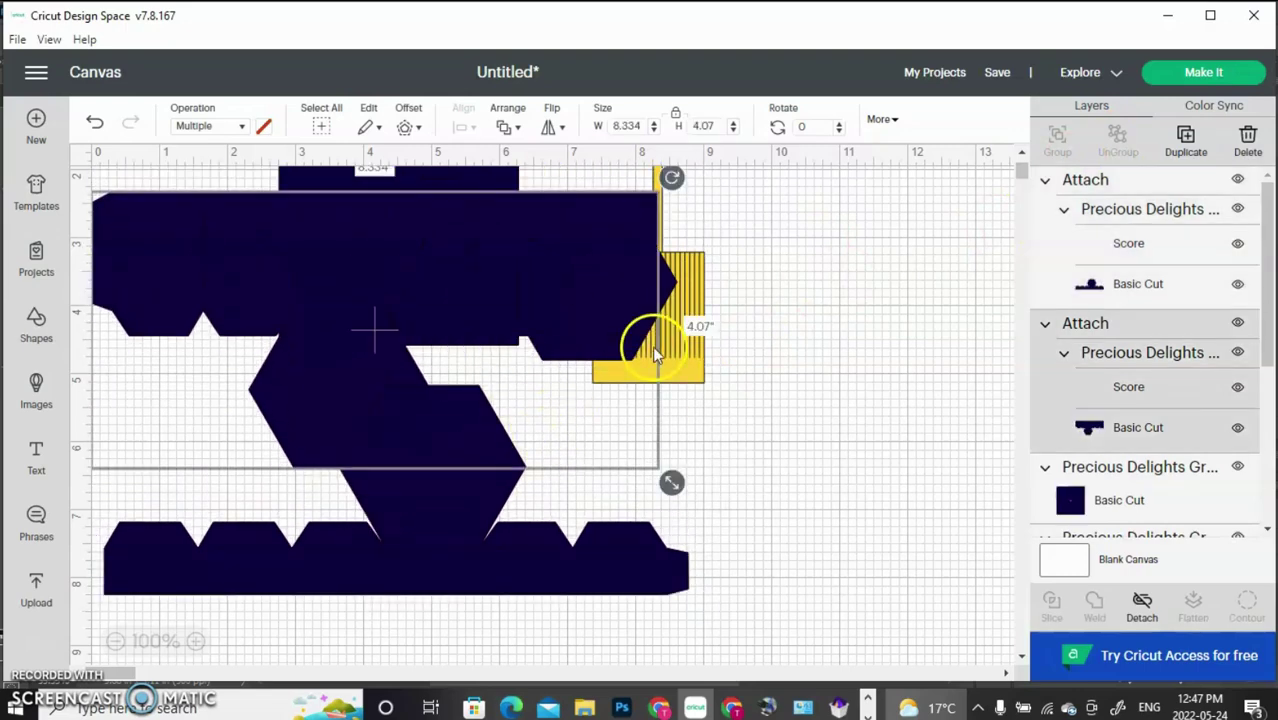
left_click_drag(677, 356, 747, 357)
left_click_drag(596, 283, 570, 405)
left_click_drag(482, 265, 560, 270)
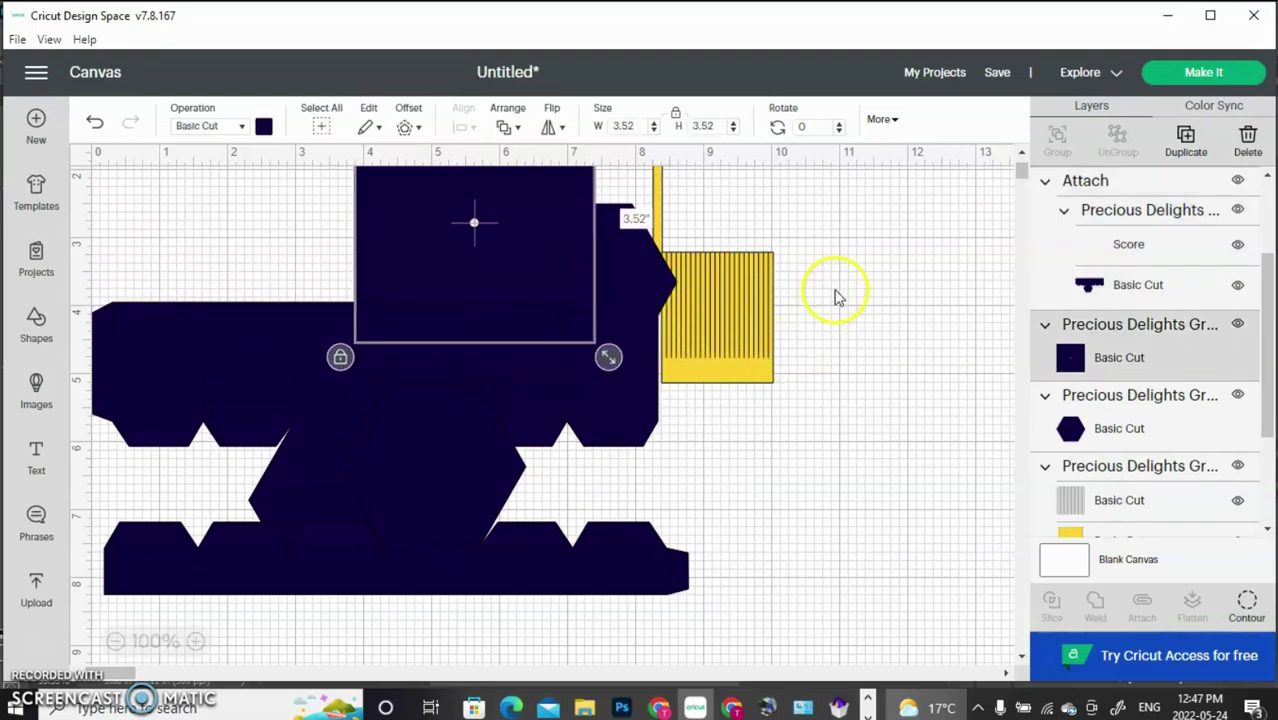